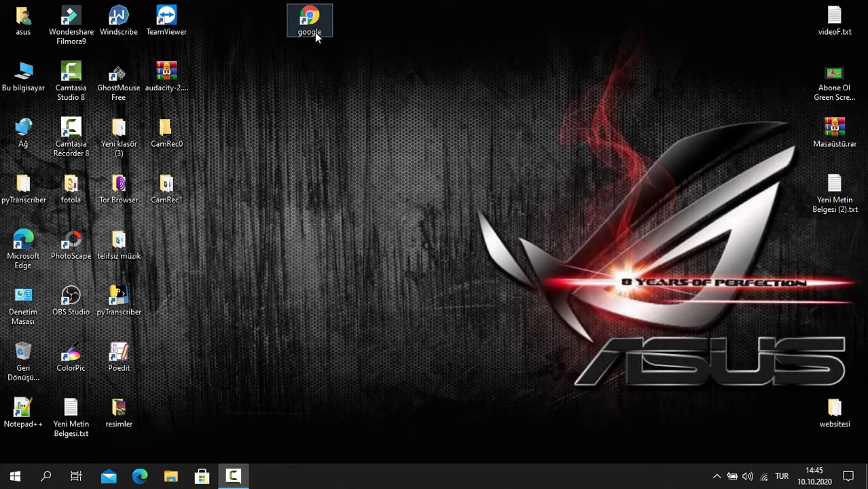
- Launch Google Chrome and open its full browsing history page
double_click(315, 27)
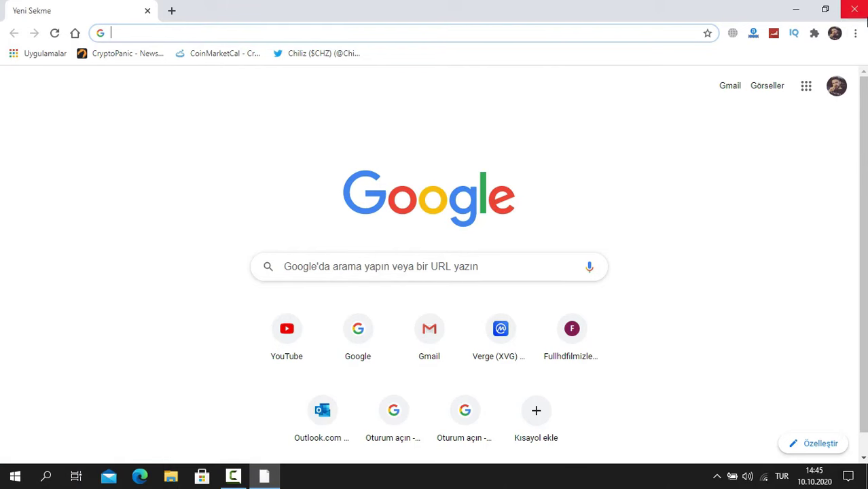
left_click(857, 33)
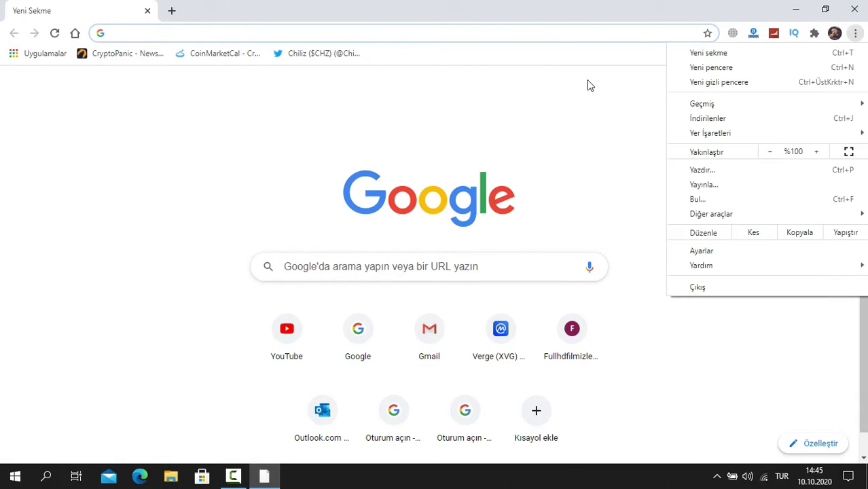
mouse_move(707, 107)
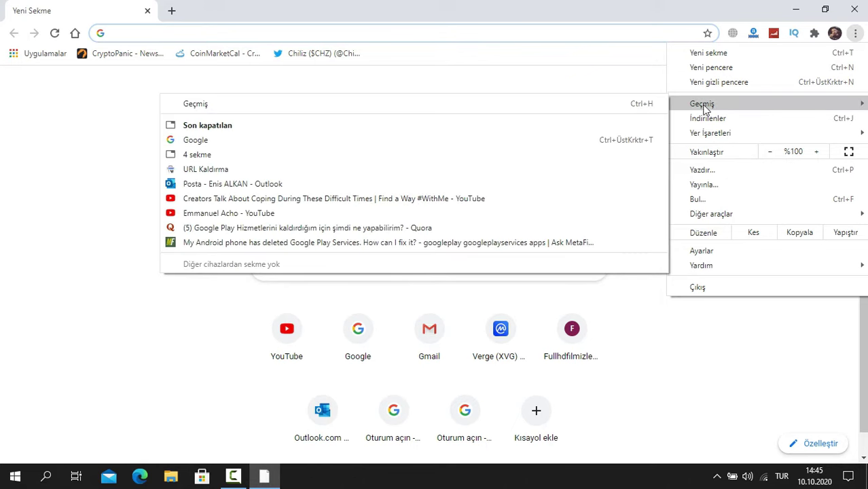
left_click(344, 102)
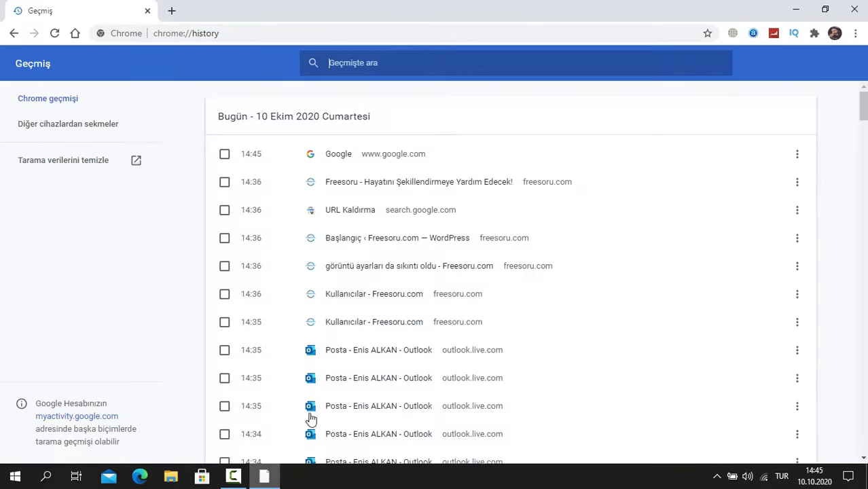
- Set the time range for clearing browsing data to Tüm zamanlar and dismiss the dialog without clearing
left_click(65, 163)
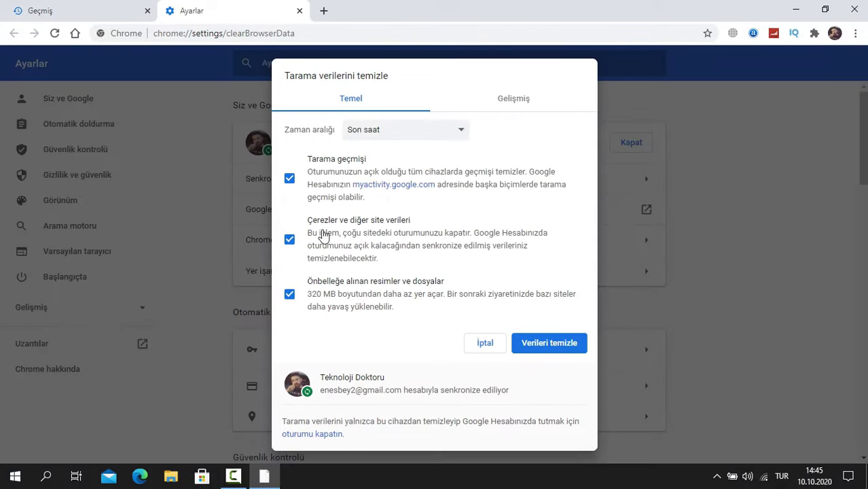
left_click(392, 130)
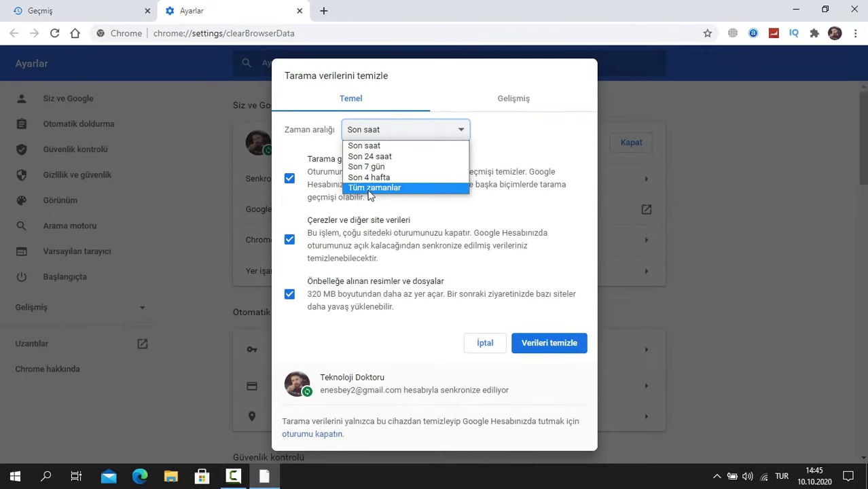
left_click(371, 189)
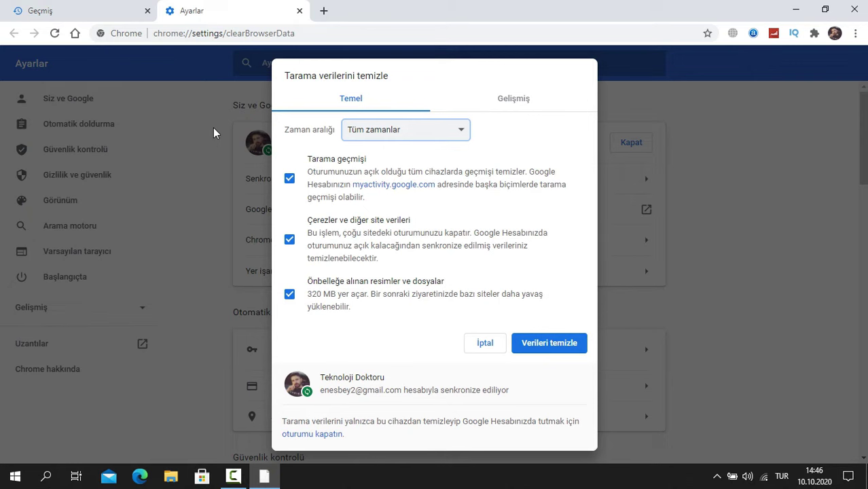
key("Escape")
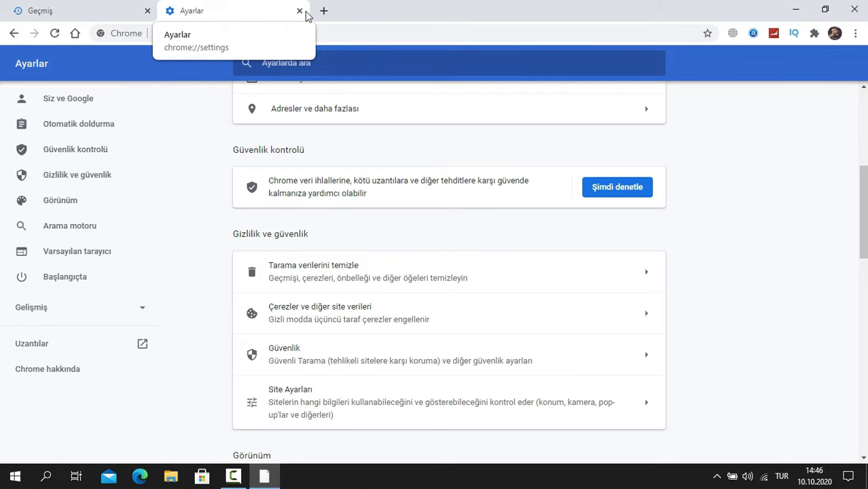
- View the Chrome hakkında page, return to the previous settings view and close the settings
left_click(71, 372)
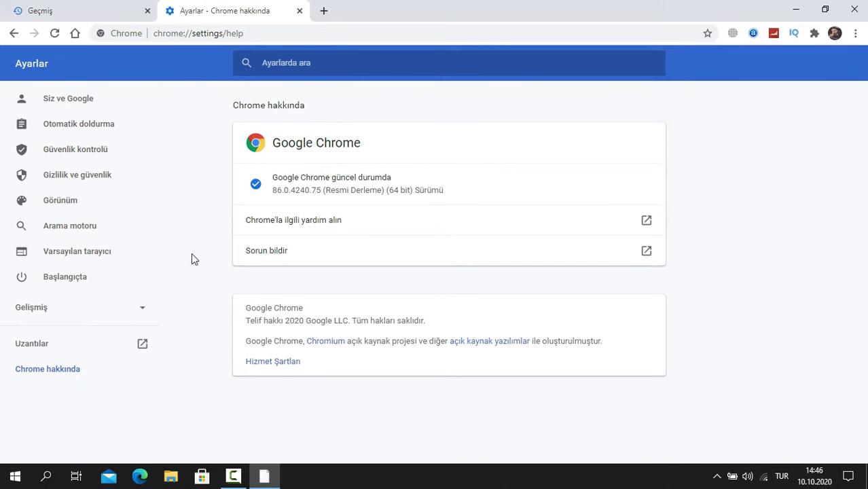
left_click(13, 32)
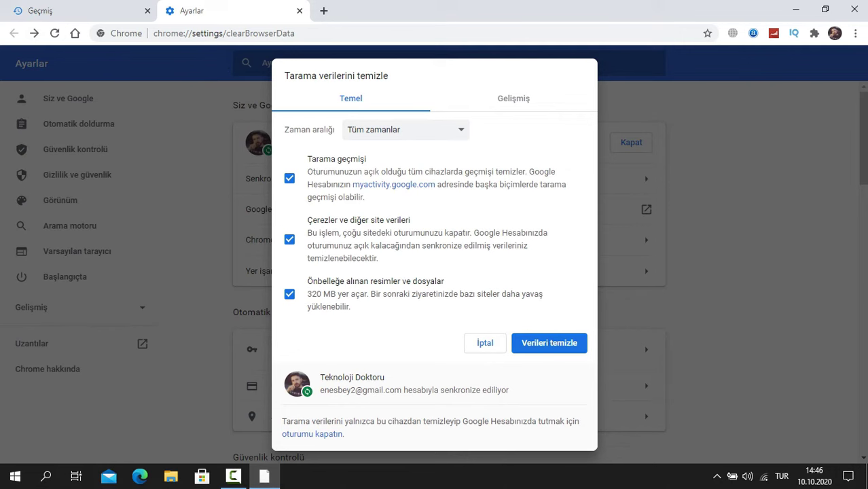
left_click(300, 11)
- Load google.com in place of the browsing history page
left_click(212, 39)
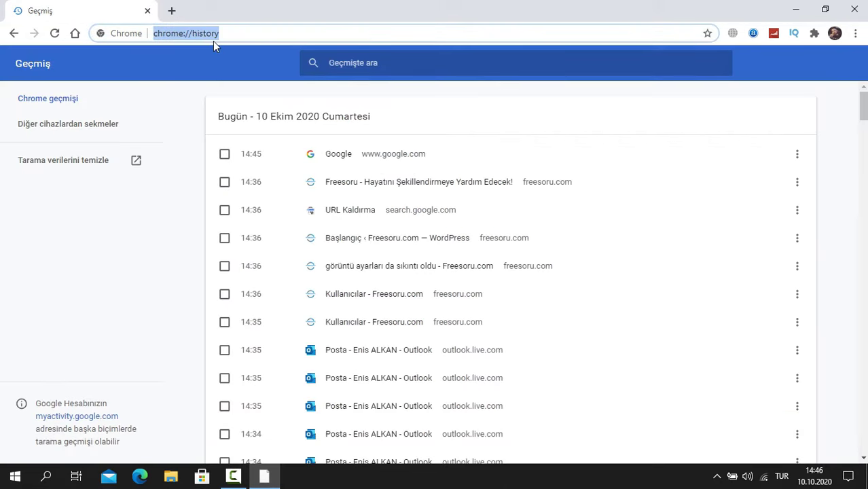
type("goo")
key("Return")
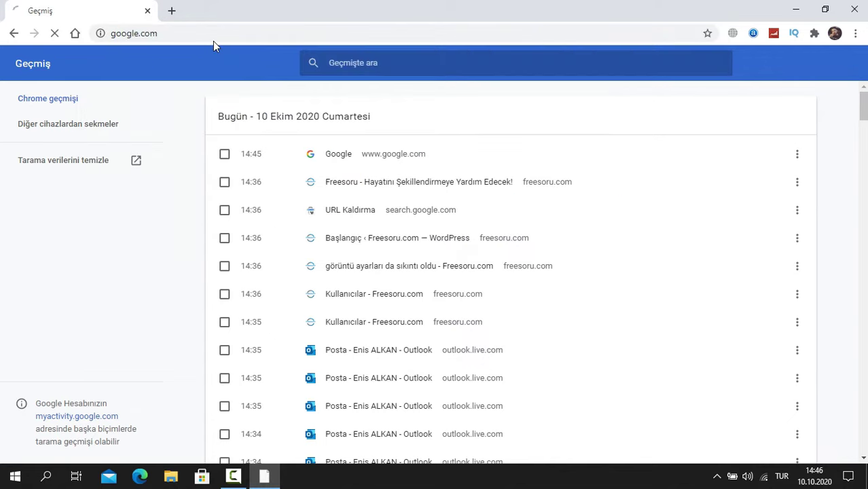
- Check in the browser settings under Chrome hakkında whether Chrome is up to date, and close the settings
left_click(855, 33)
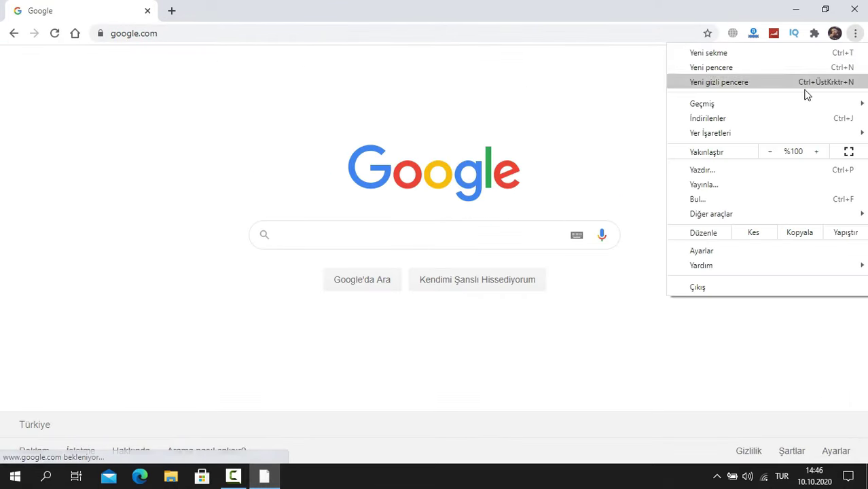
left_click(718, 252)
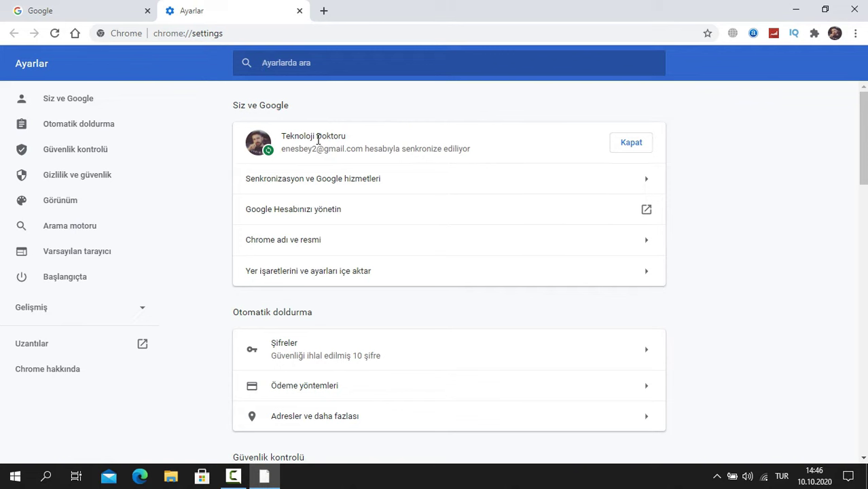
left_click(60, 375)
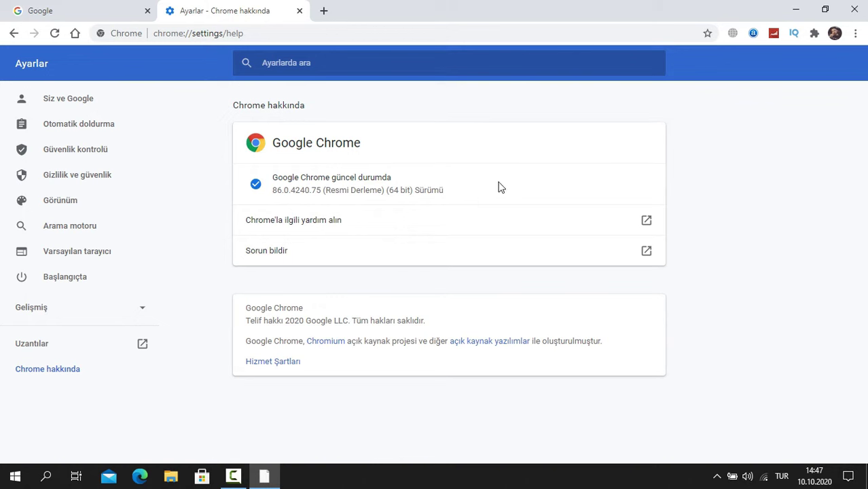
key("ctrl+w")
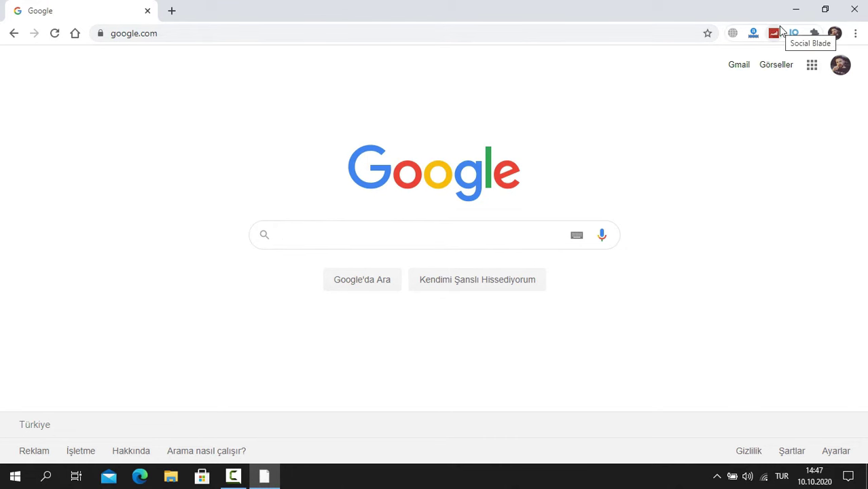
- Review the installed Chrome extensions and close the extensions page
left_click(859, 38)
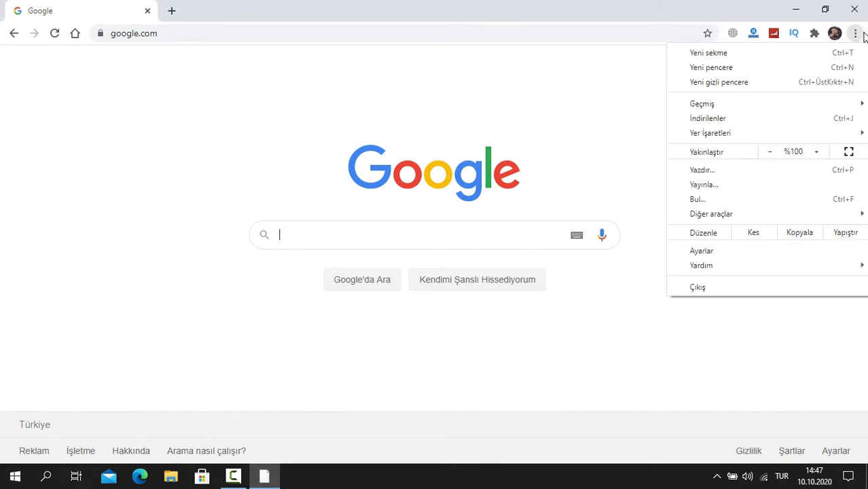
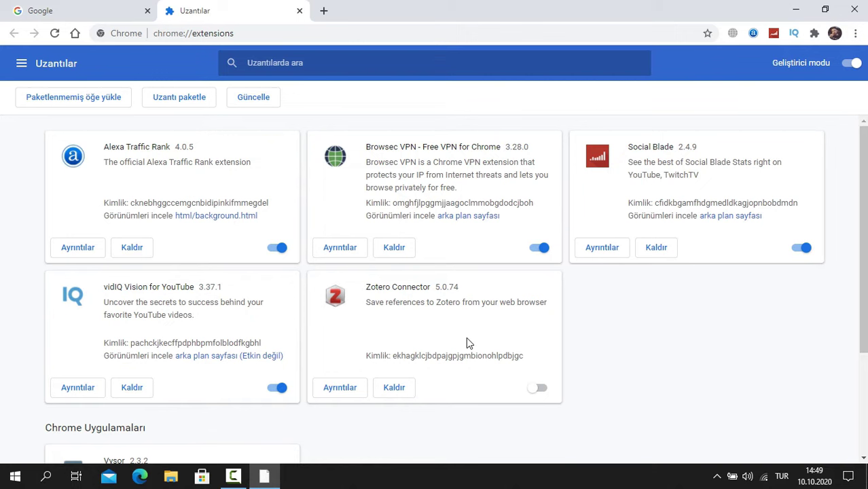
left_click(298, 11)
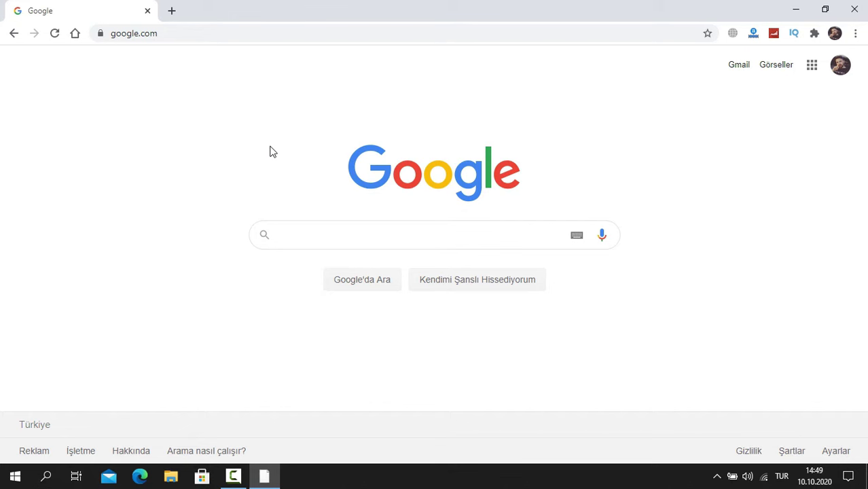
- Search Google for youtube, open the YouTube site and start the İlahiler Dinle video from its home page
left_click(325, 231)
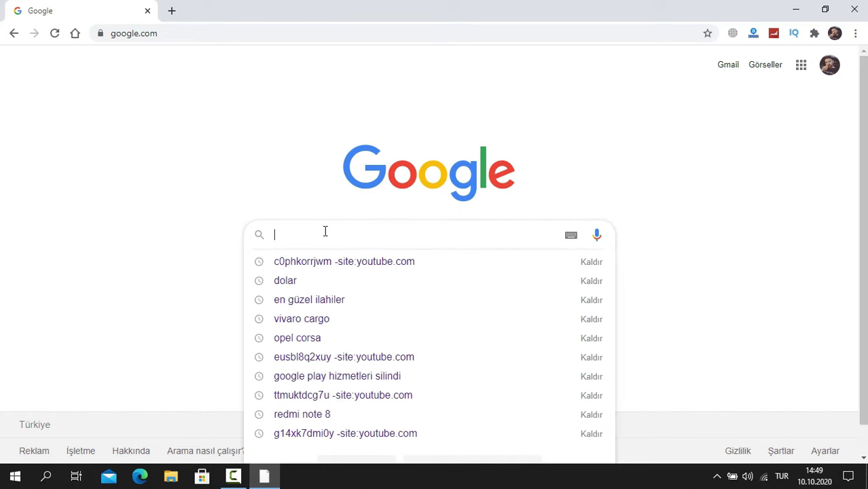
type("you")
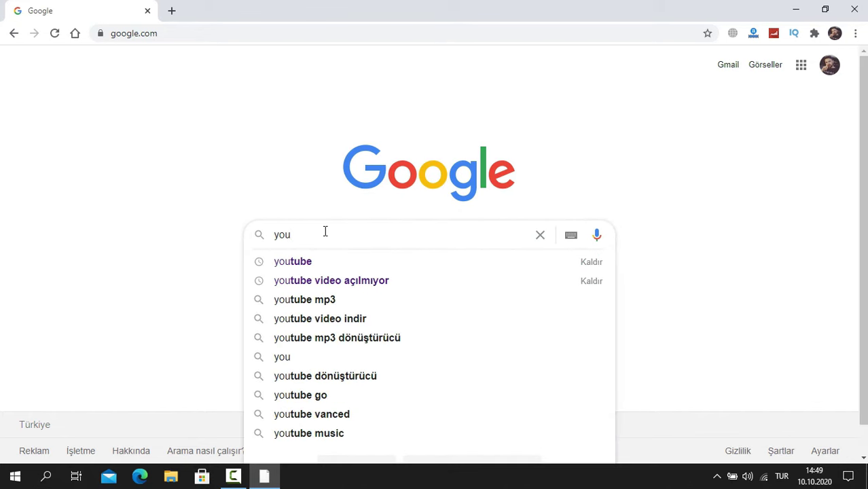
left_click(293, 259)
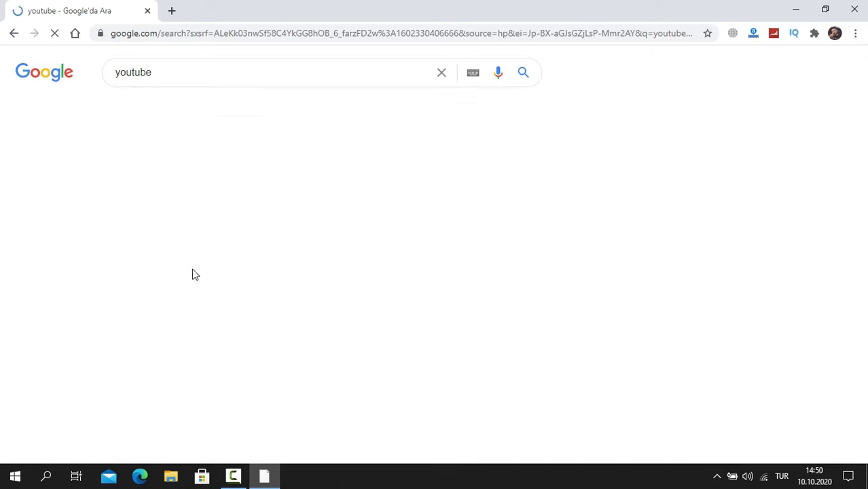
left_click(159, 178)
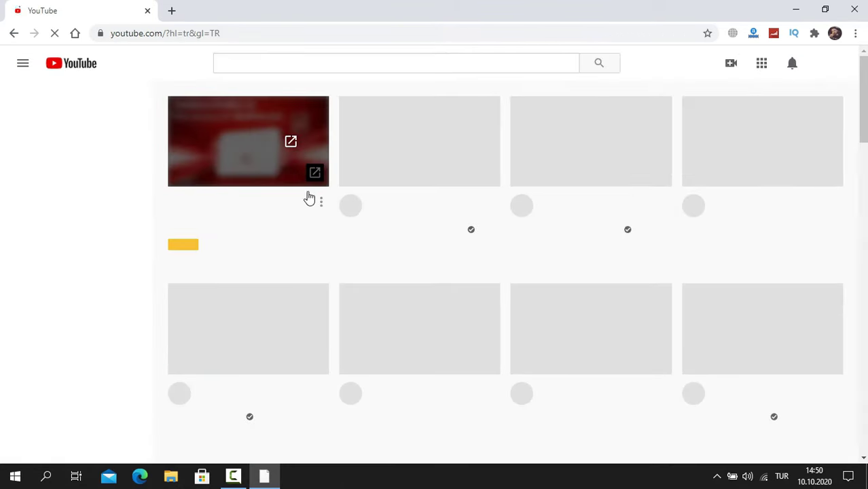
left_click(394, 169)
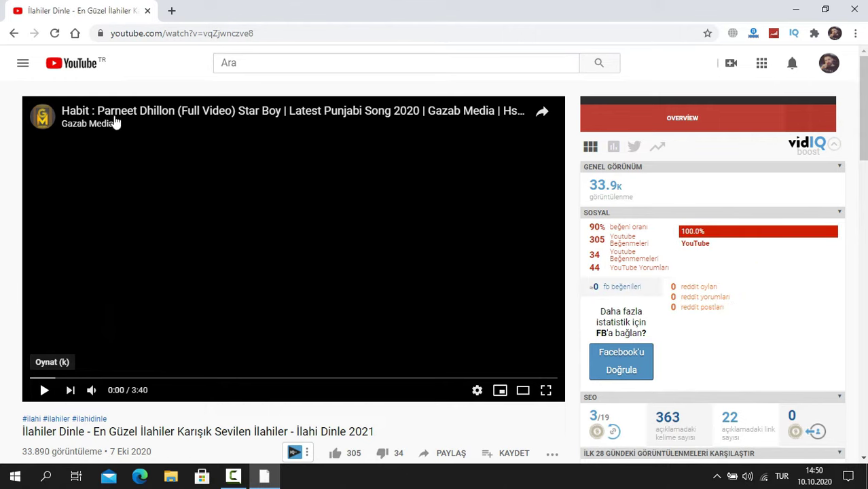
left_click(100, 34)
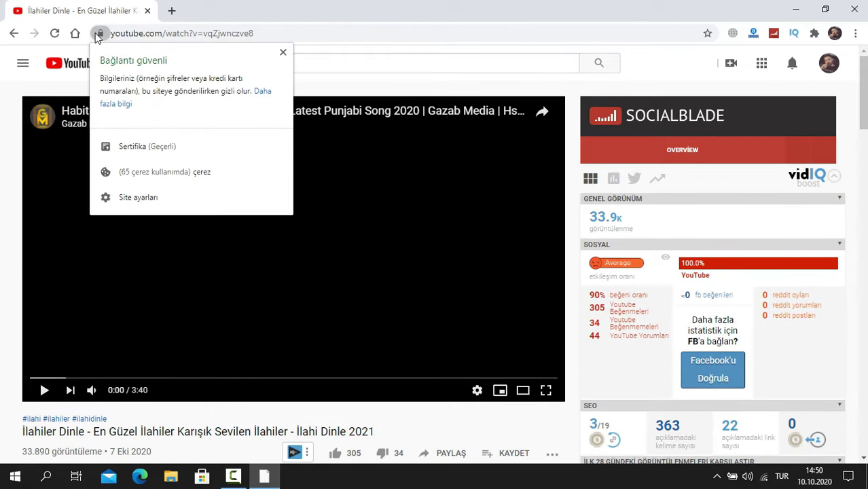
left_click(144, 197)
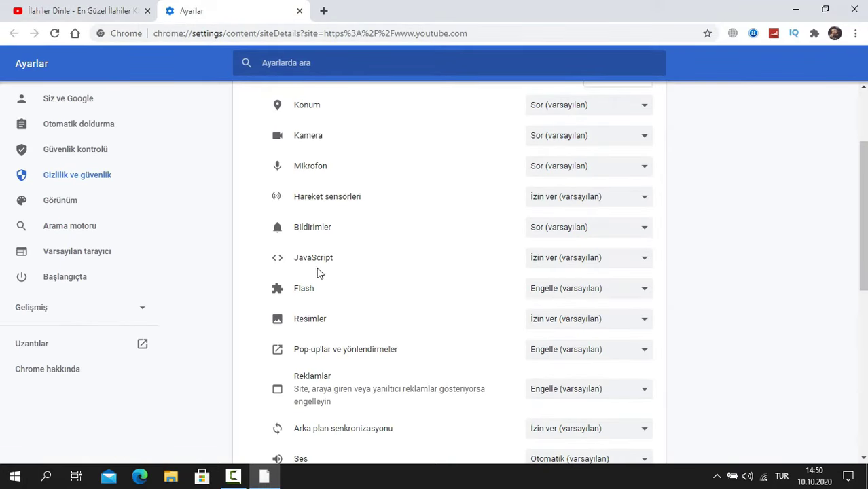
left_click(577, 292)
left_click(574, 315)
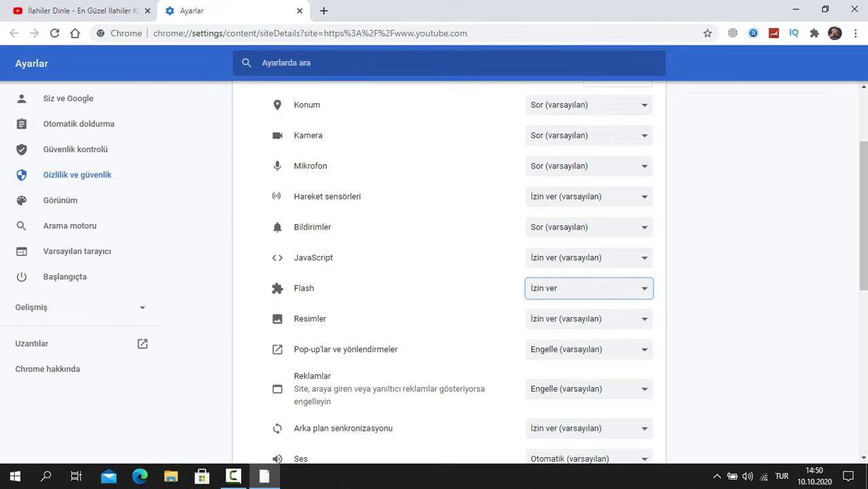
left_click_drag(863, 211, 862, 162)
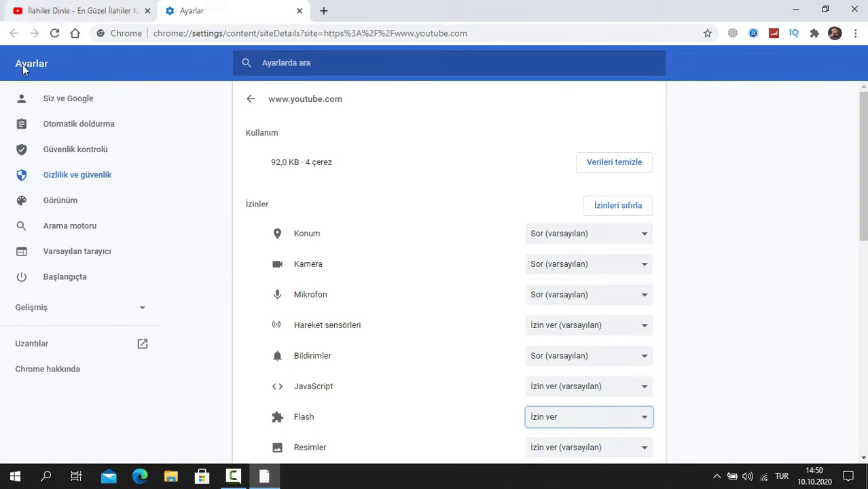
- Return to the YouTube video, reload the page to apply the updated site settings and pause playback
left_click(81, 11)
left_click(221, 38)
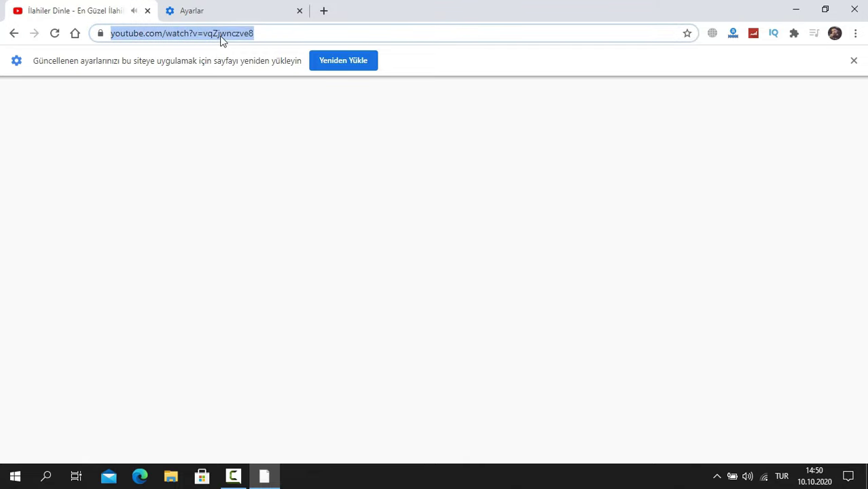
left_click(335, 63)
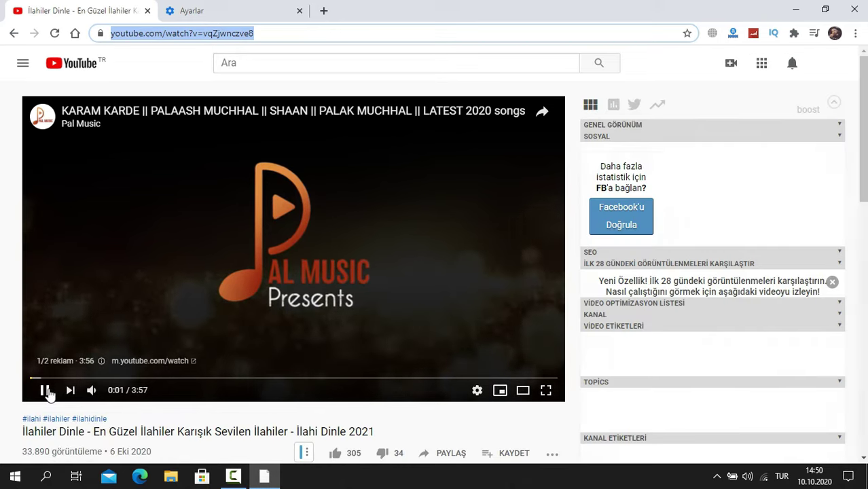
left_click(46, 391)
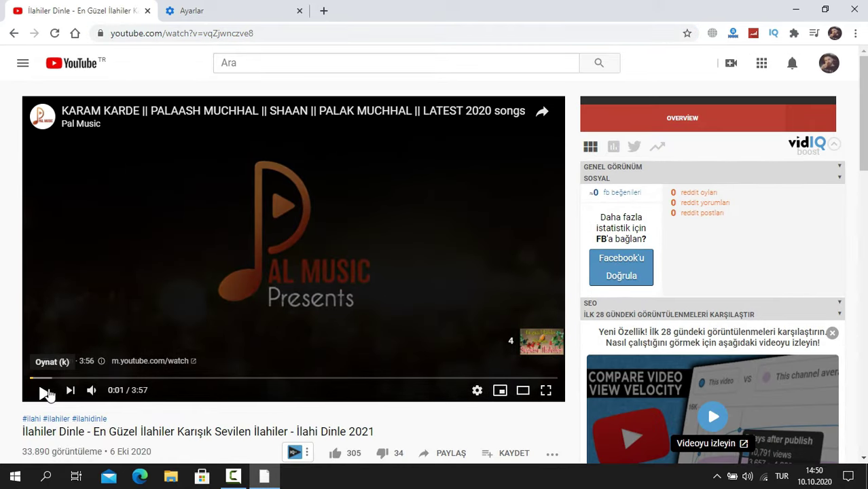
left_click(99, 34)
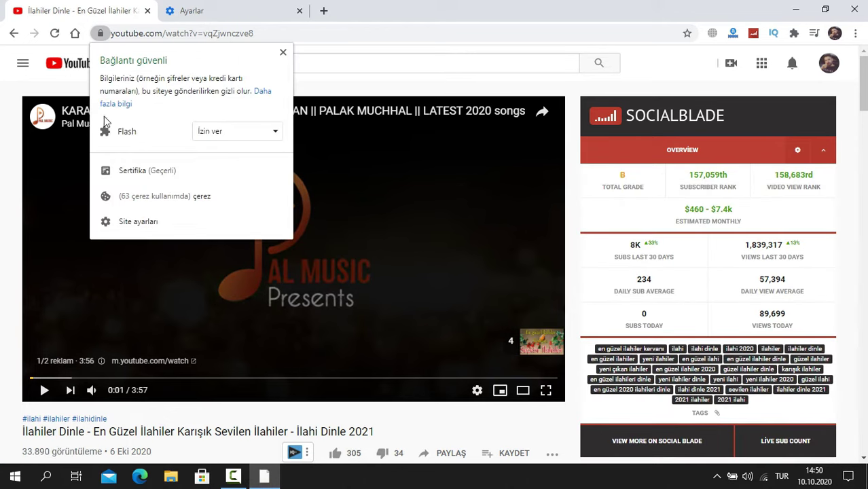
left_click(135, 229)
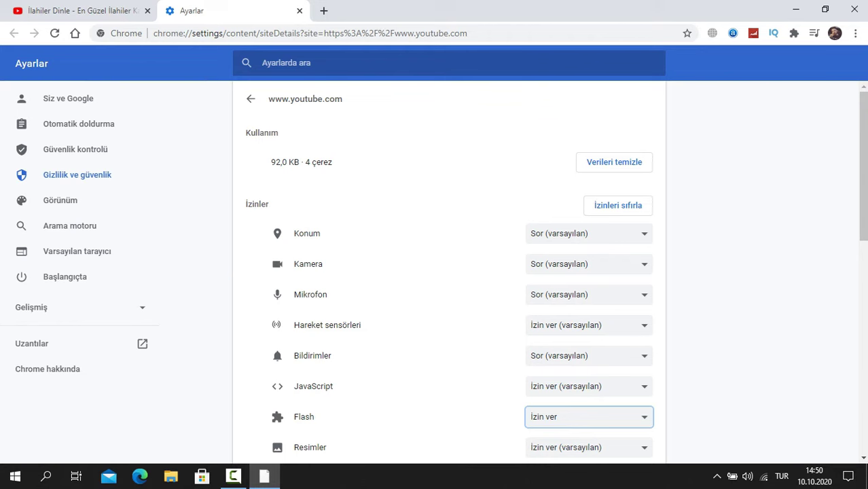
scroll(569, 272, "down", 8)
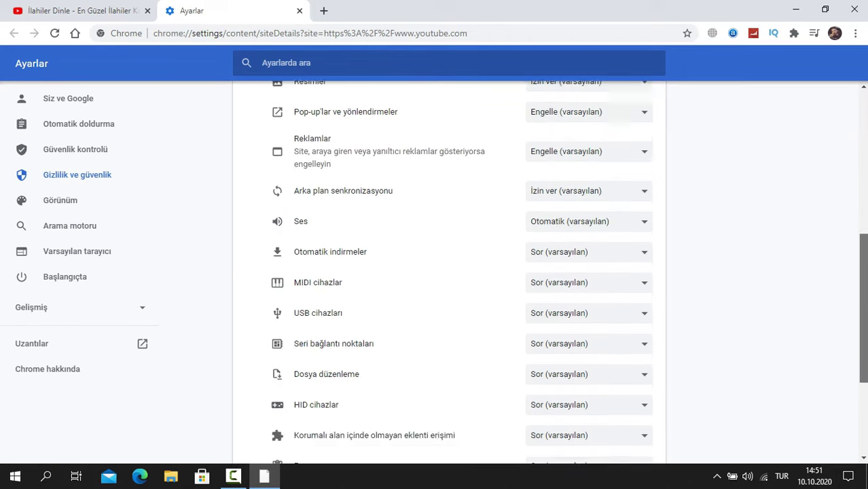
scroll(448, 272, "up", 8)
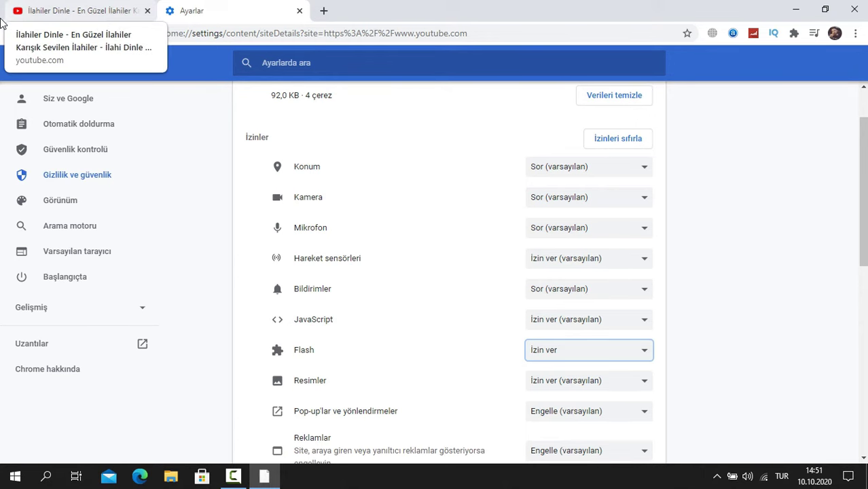
- Close the Chrome settings tab, minimize the browser and open the Program kaldır list from Denetim Masası
left_click(300, 11)
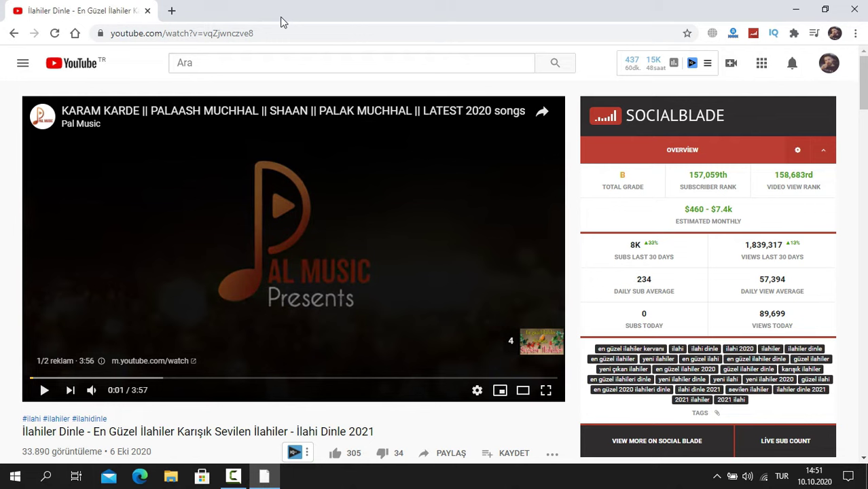
left_click(796, 8)
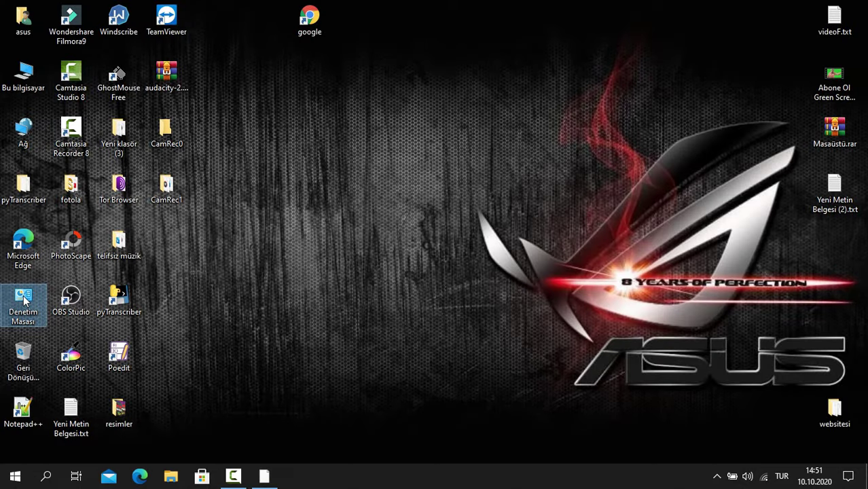
double_click(25, 298)
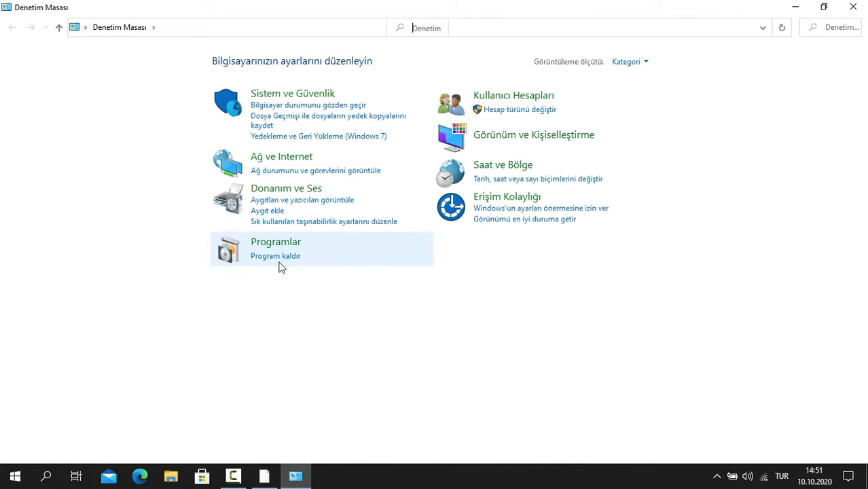
left_click(278, 256)
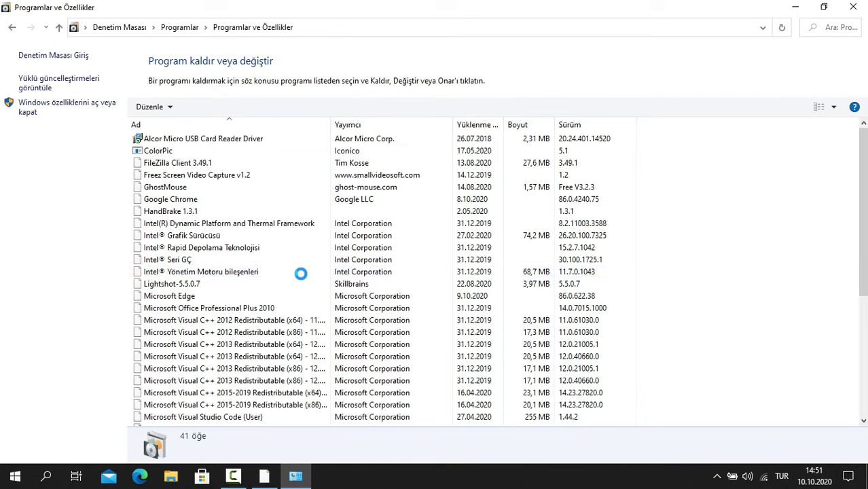
- Show the removal options for Microsoft Visual C++ 2015-2019 Redistributable (x64) in the installed programs list and close the window without uninstalling
scroll(380, 272, "down", 5)
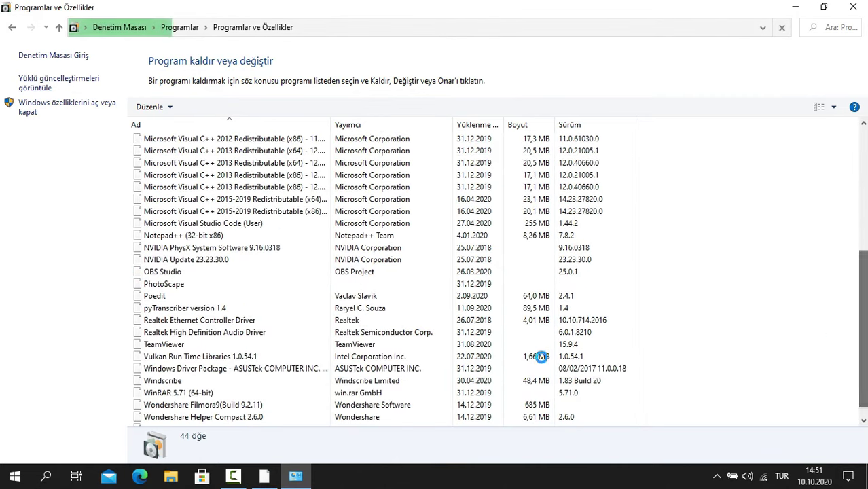
left_click(183, 225)
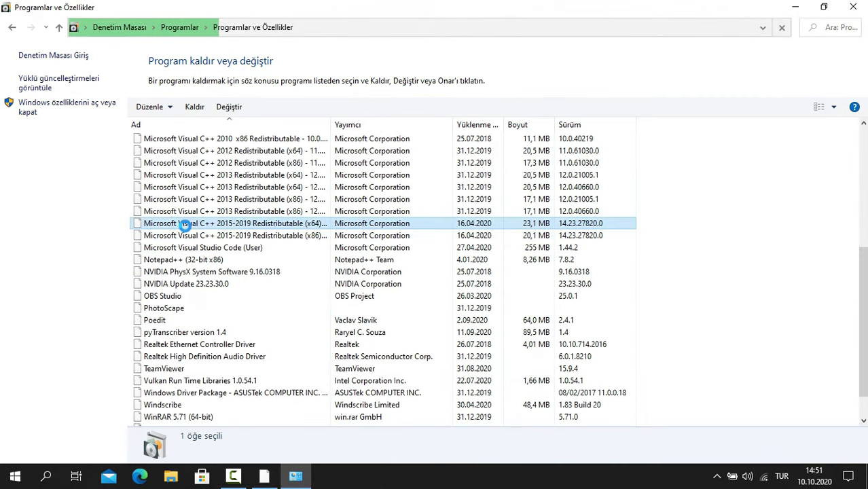
right_click(182, 227)
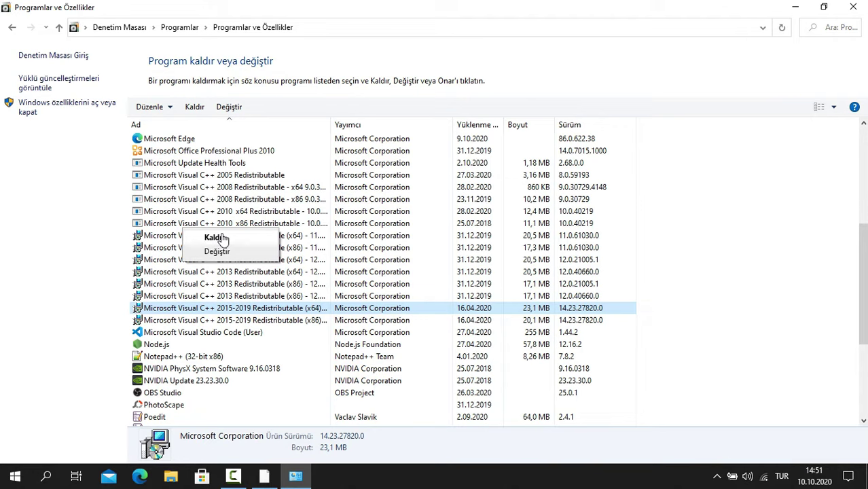
left_click(853, 7)
left_click(853, 7)
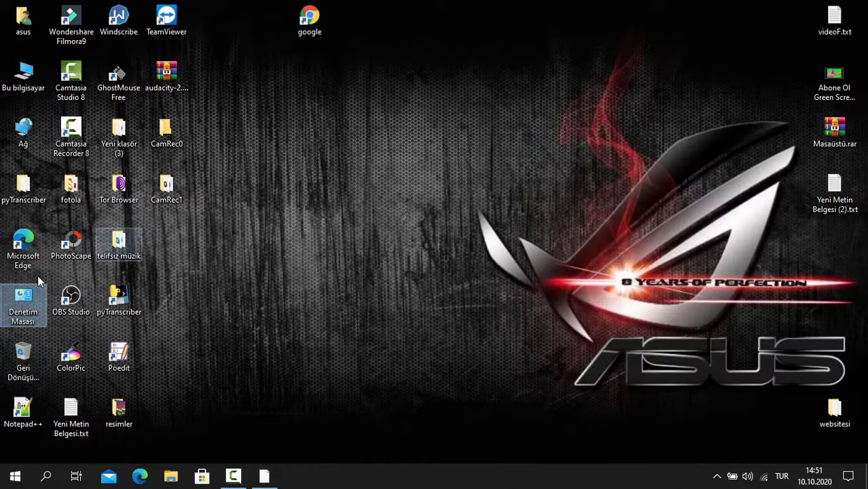
- Open the Temp folder by running %temp% from Çalıştır, look over its temporary files and close the folder
left_click(46, 477)
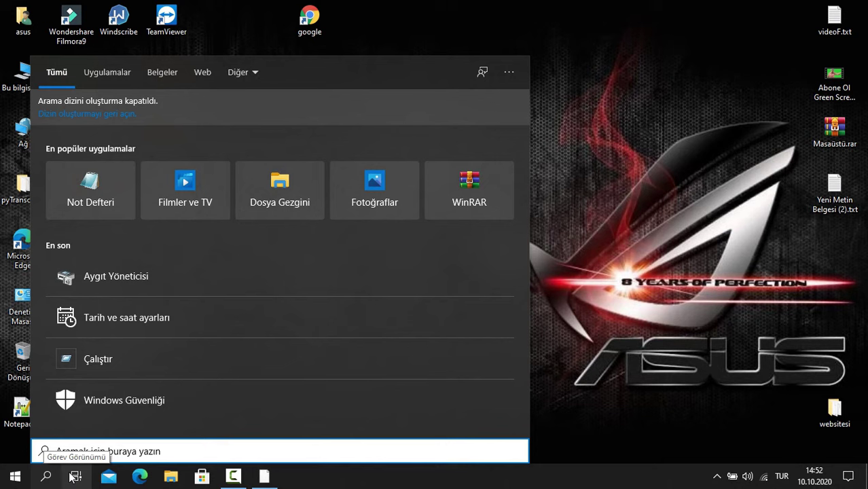
type("ça")
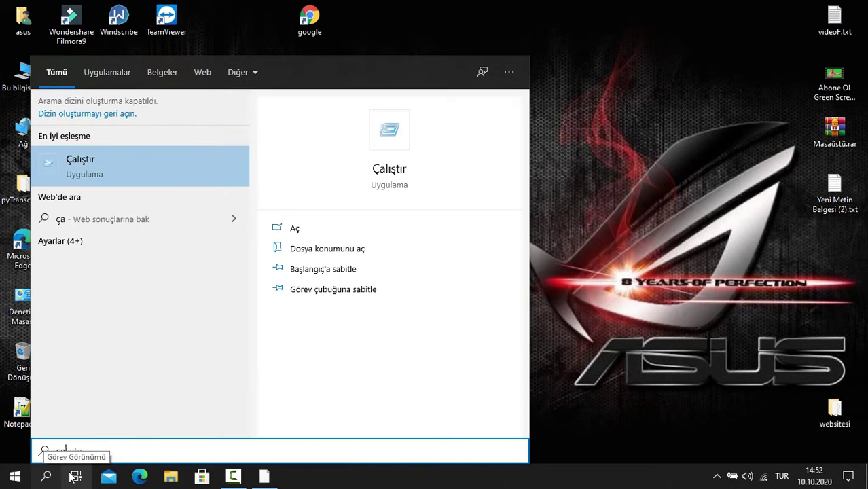
key("Return")
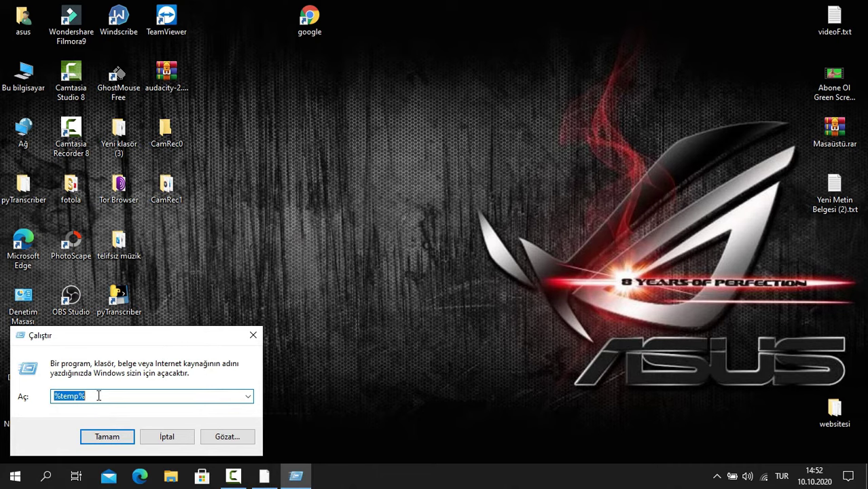
key("Return")
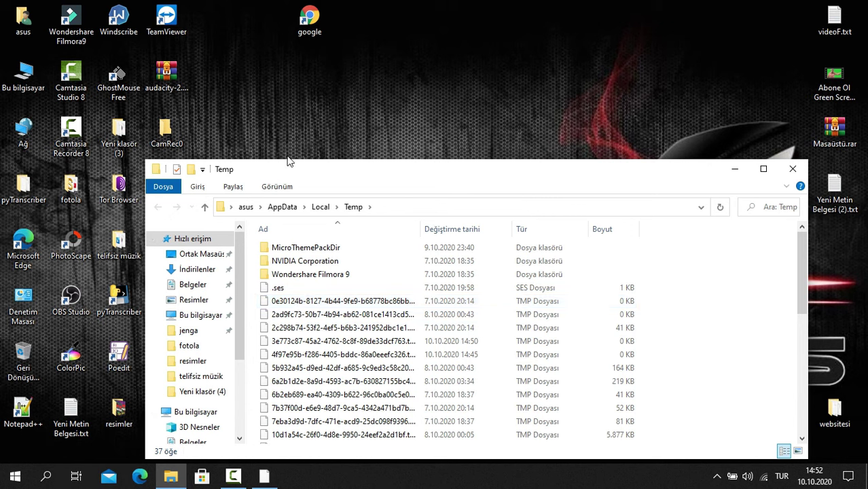
left_click_drag(359, 174, 337, 18)
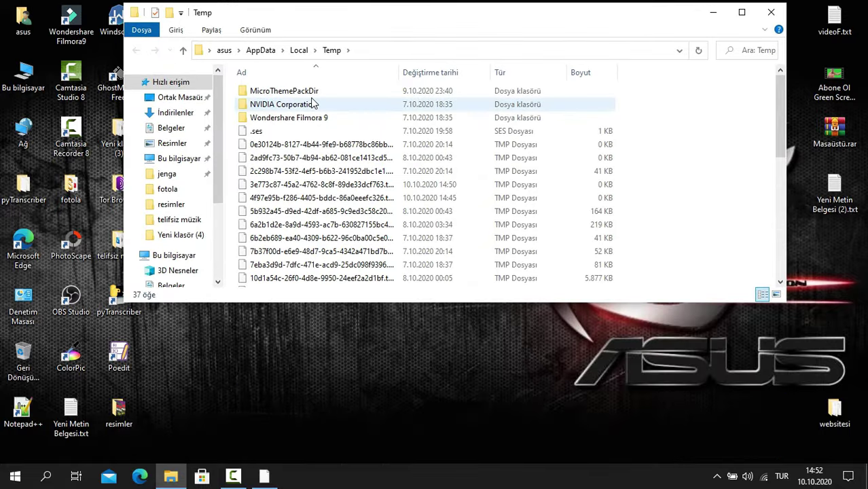
left_click(476, 198)
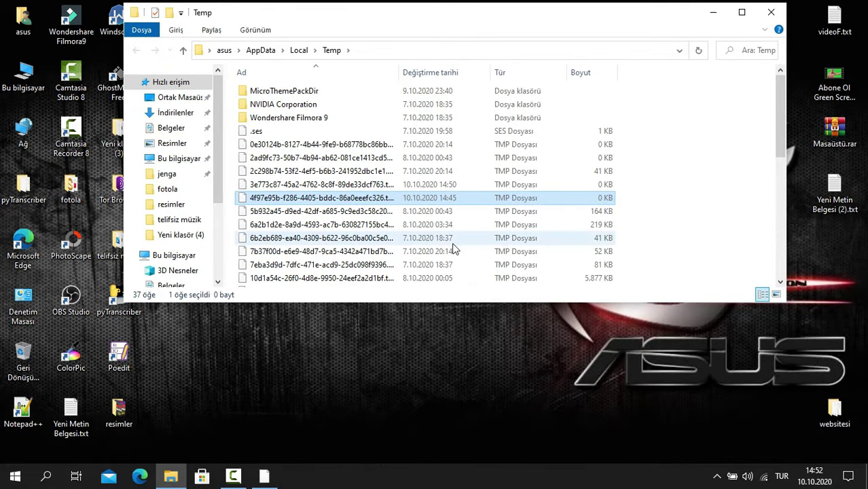
left_click(769, 13)
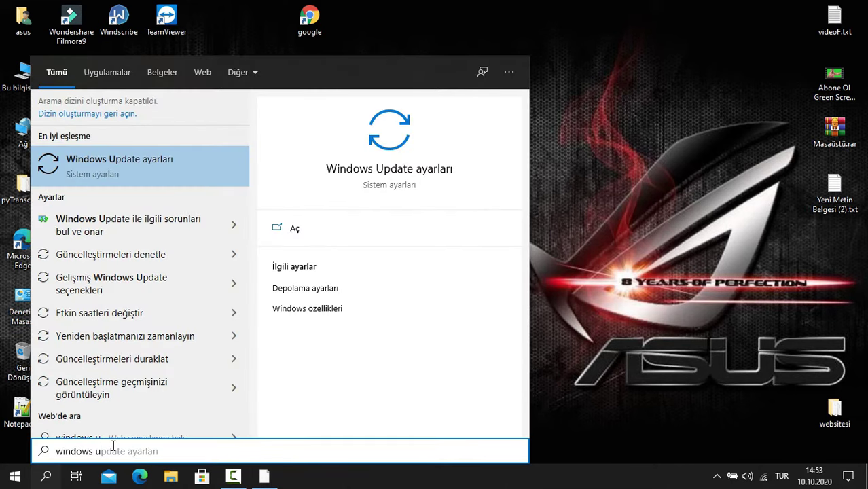
- Open the Windows Update settings, review the available updates and close the settings window
left_click(149, 175)
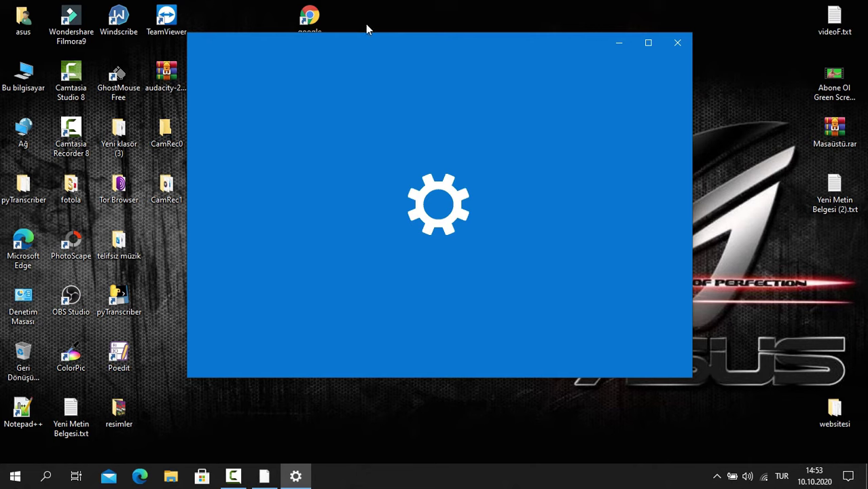
left_click_drag(355, 45, 394, 64)
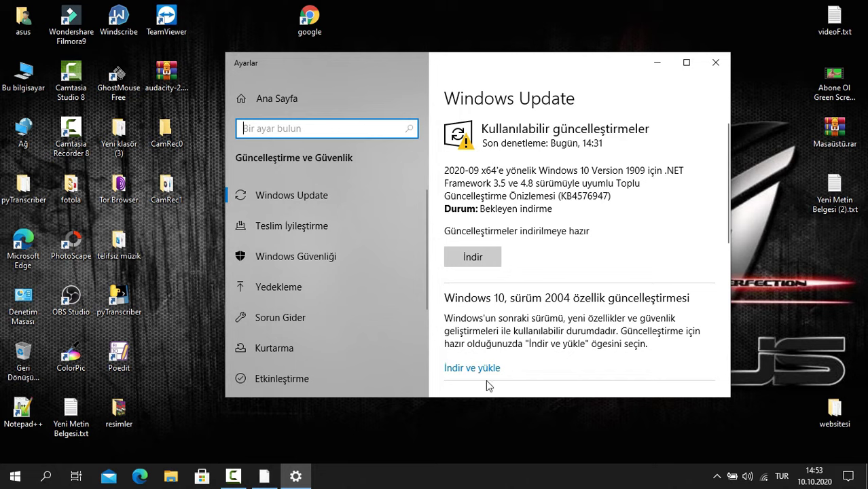
scroll(617, 280, "down", 3)
scroll(590, 250, "up", 2)
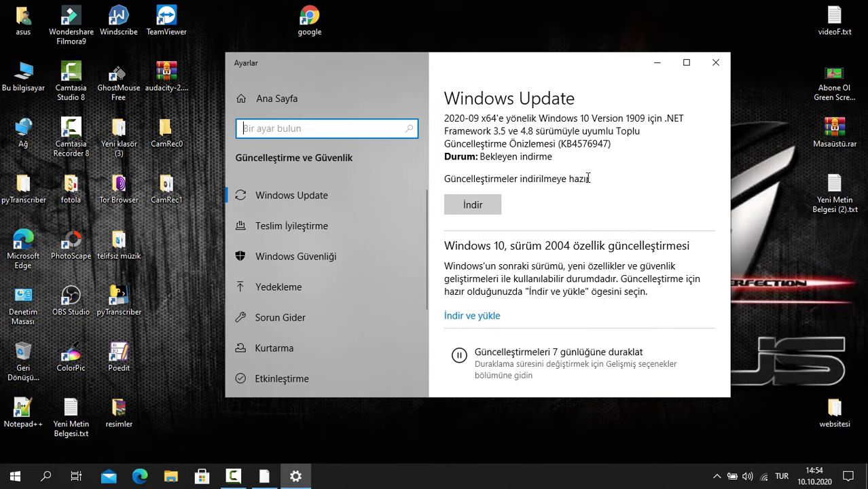
left_click(715, 63)
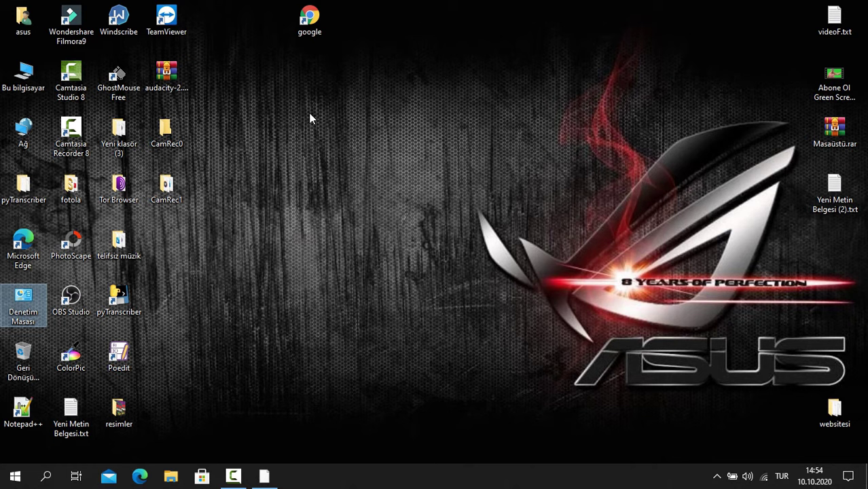
- Open Aygıt Yöneticisi and select Intel(R) HD Graphics 620 under Görüntü bağdaştırıcıları
left_click(55, 479)
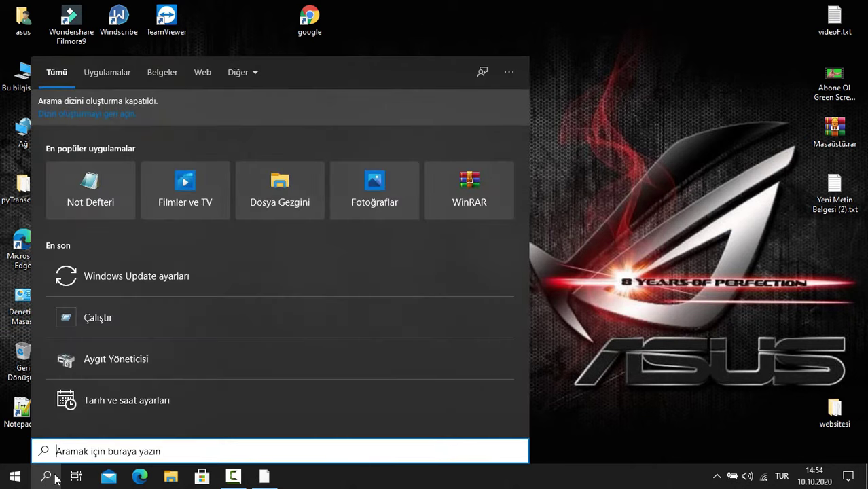
type("aygı")
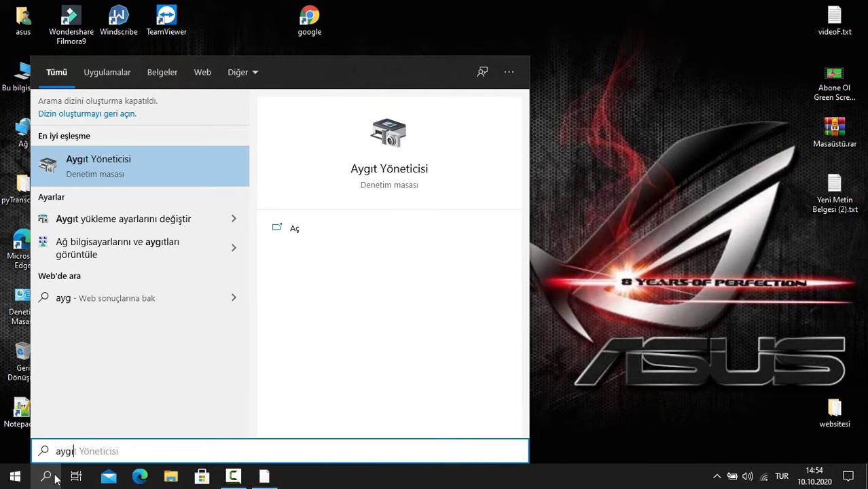
type("t")
left_click(88, 174)
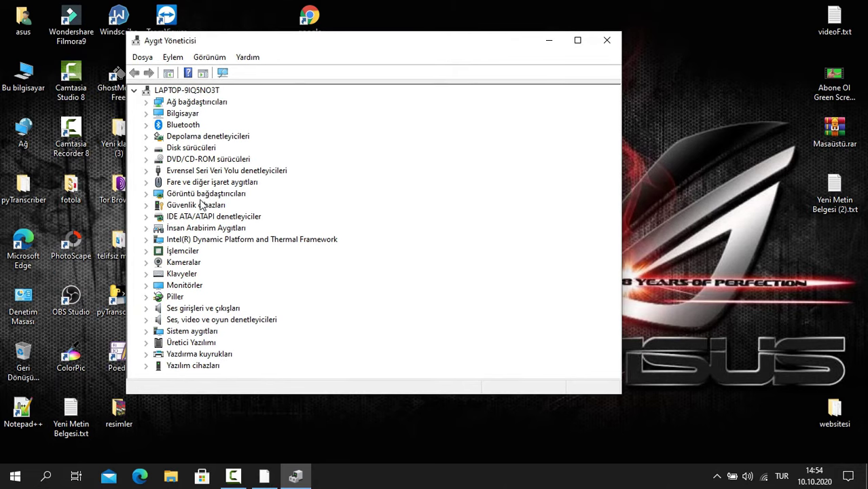
double_click(204, 194)
left_click(221, 206)
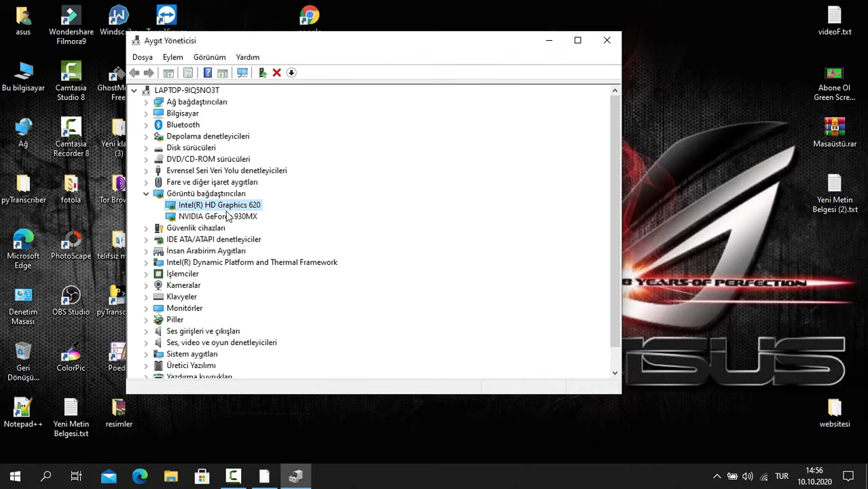
- View the driver update options for the Intel graphics adapter, cancel the update and close Aygıt Yöneticisi
left_click(262, 73)
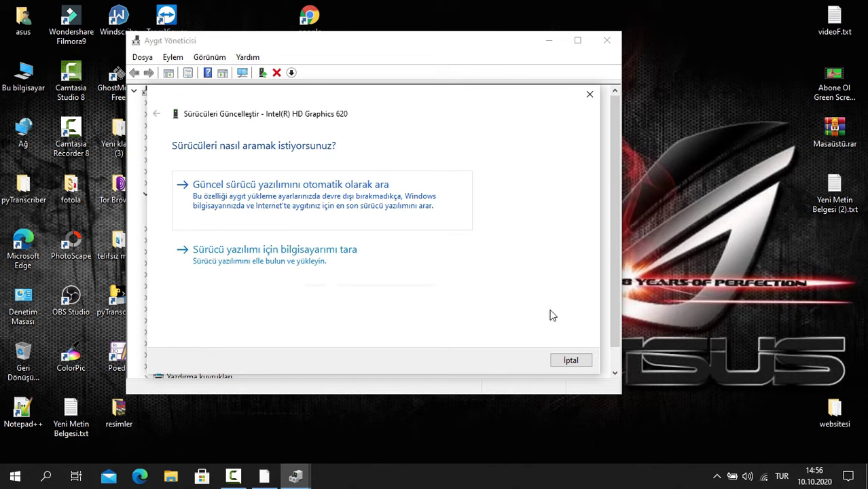
left_click(579, 361)
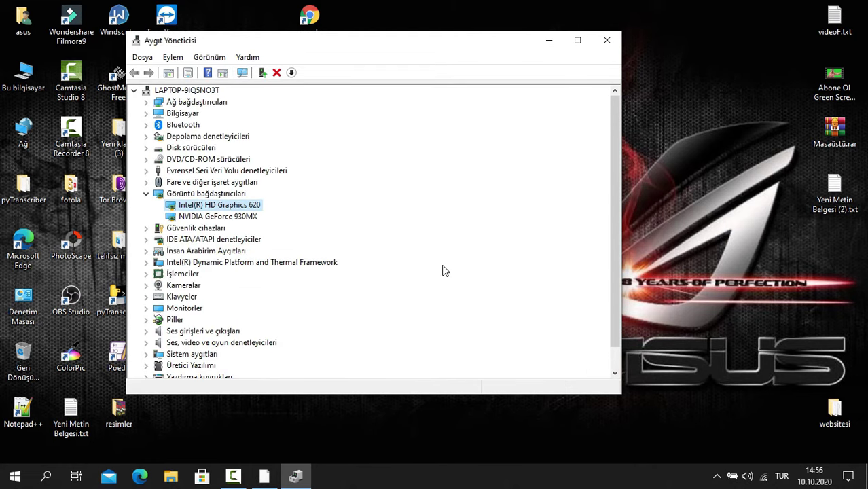
key("alt+F4")
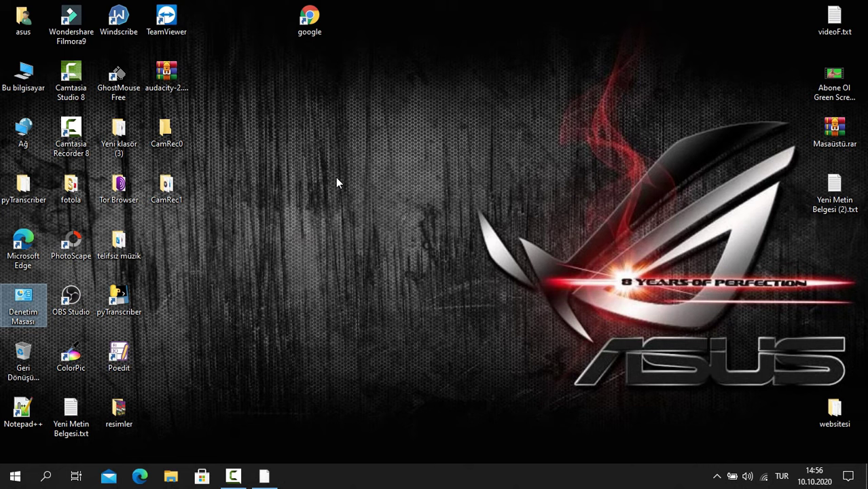
- Turn off Saati otomatik olarak ayarla in the Tarih ve saat settings and view the manual date and time dialog without changing it
left_click(46, 477)
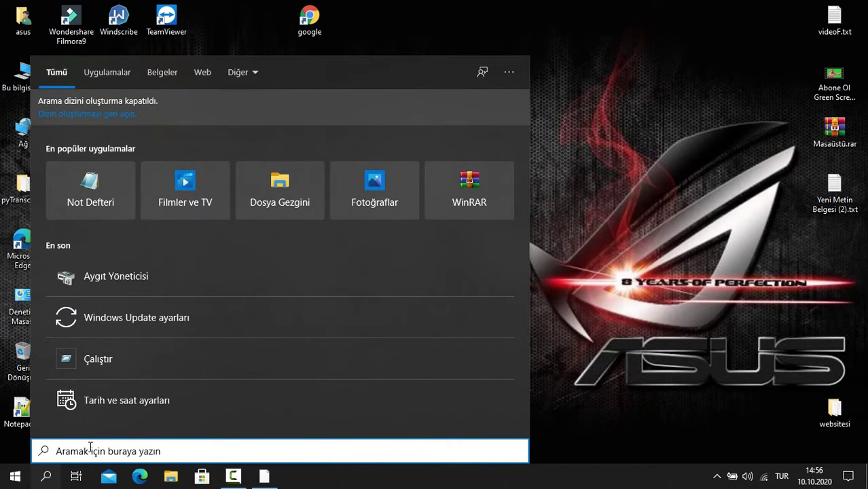
type("tarih")
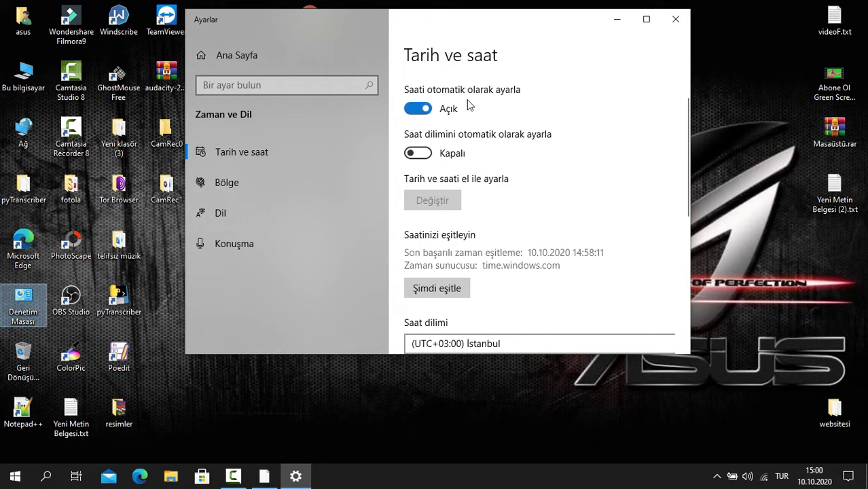
left_click(417, 113)
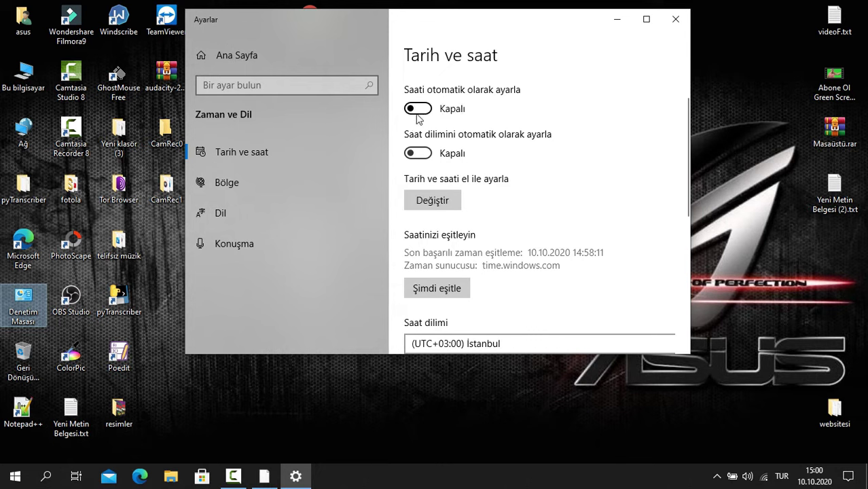
left_click(445, 202)
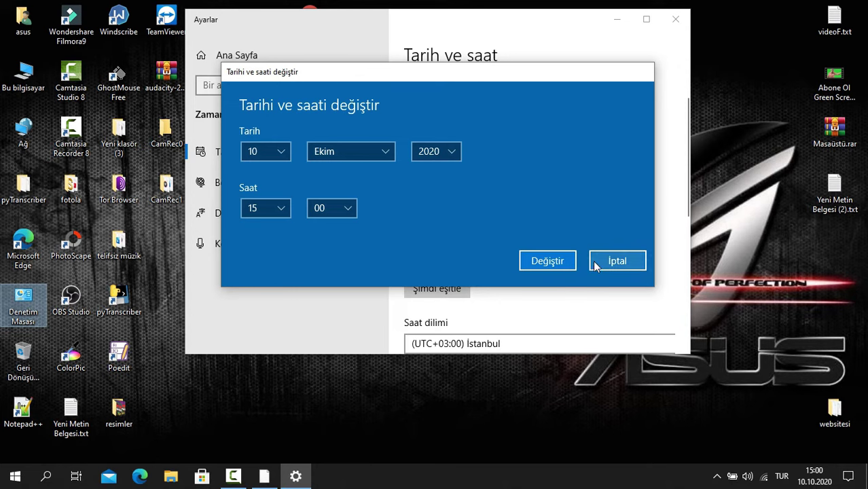
left_click(616, 260)
- Open the Internet Saat Ayarları dialog by way of Farklı zaman dilimleri için saat ekle in the Tarih ve saat settings
scroll(504, 228, "down", 3)
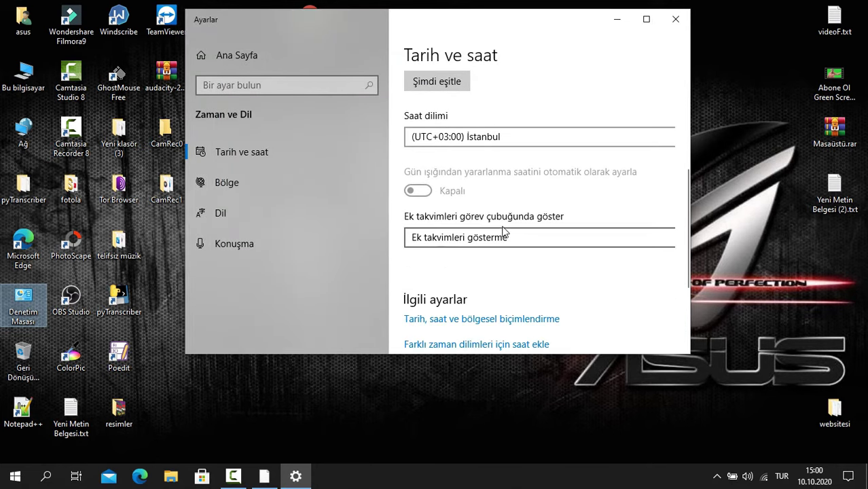
scroll(515, 198, "up", 1)
scroll(515, 193, "up", 3)
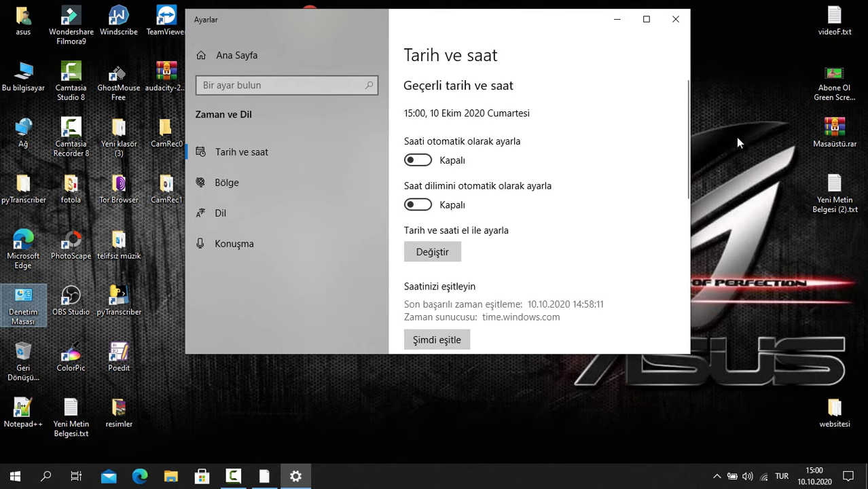
scroll(612, 173, "down", 7)
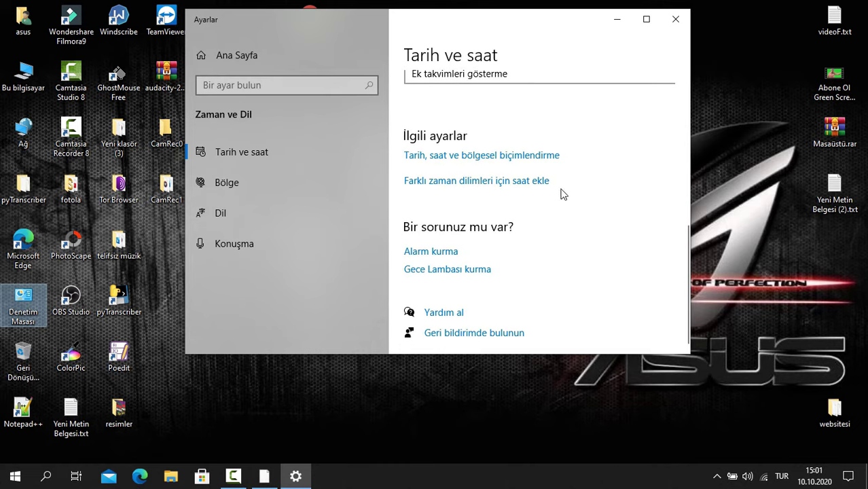
left_click(456, 182)
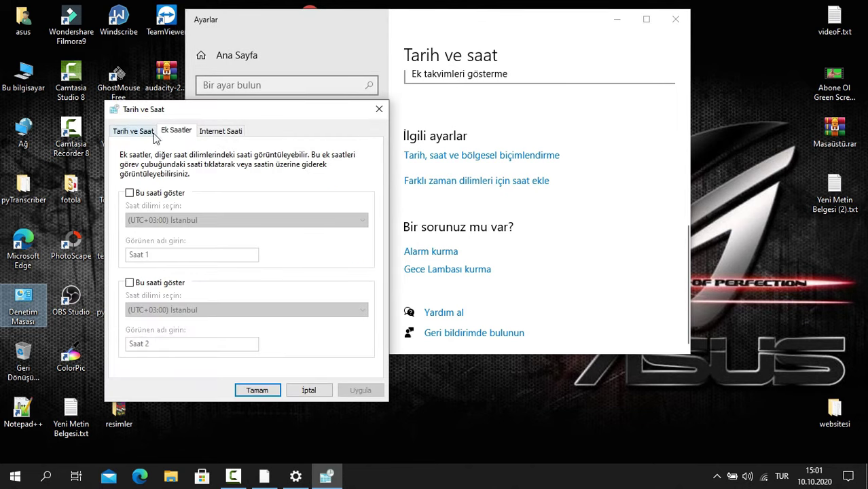
left_click(215, 136)
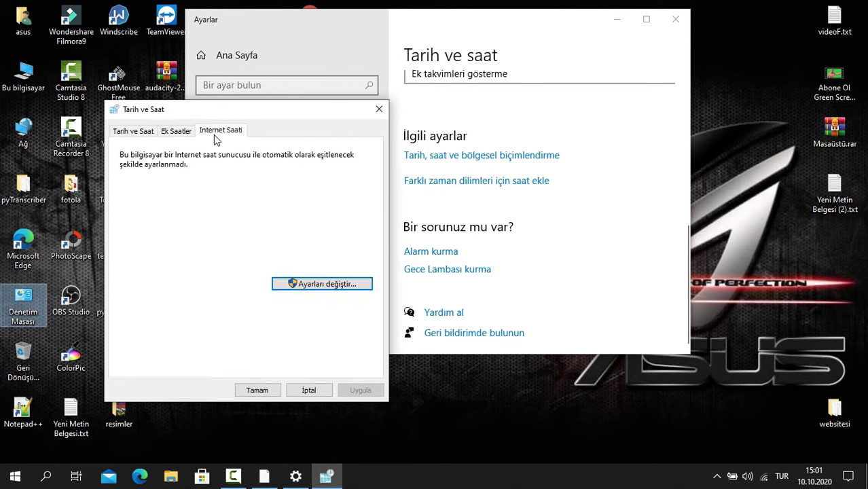
left_click(324, 284)
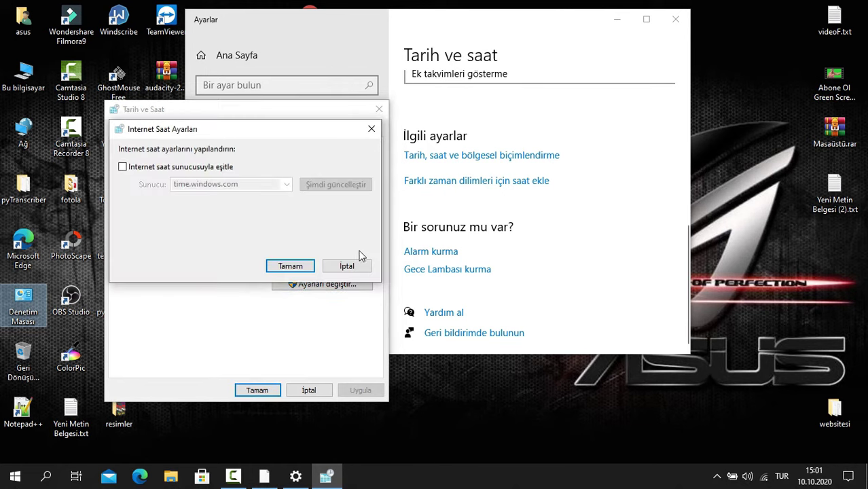
- Enable Internet saat sunucusuyla eşitle with time.windows.com, update the clock immediately, accept the settings and close the Tarih ve Saat dialog
left_click(161, 169)
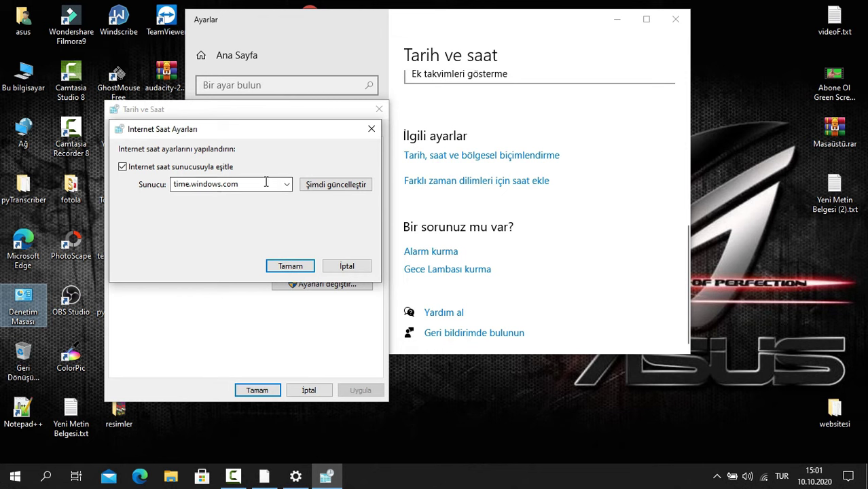
left_click(336, 185)
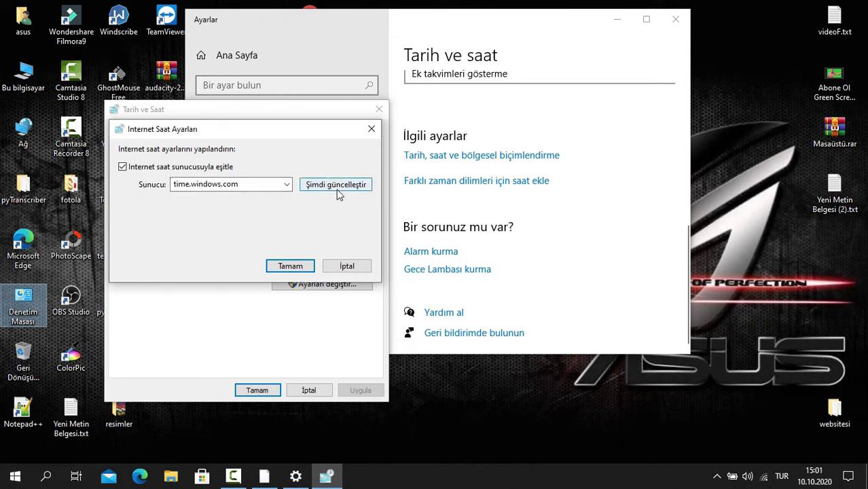
left_click(337, 188)
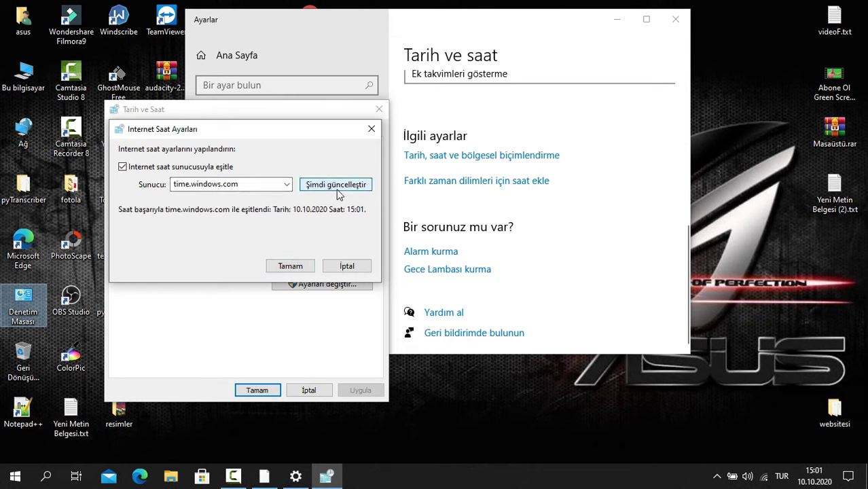
left_click(288, 266)
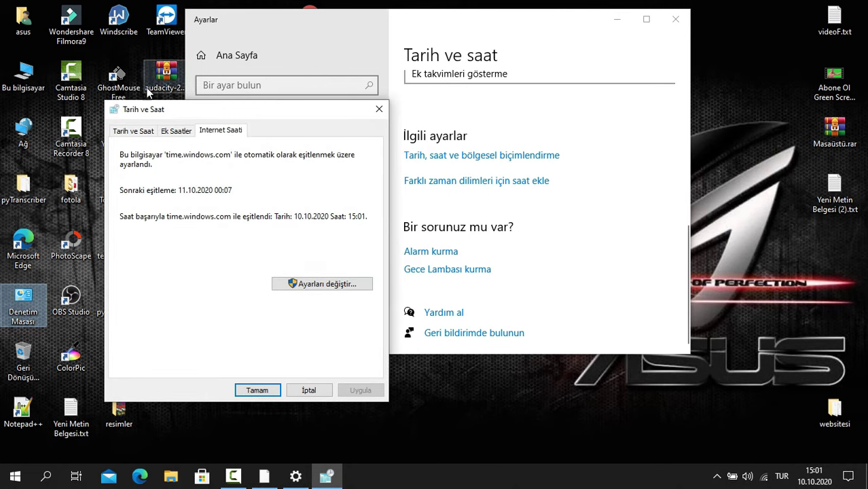
left_click(119, 132)
left_click(379, 109)
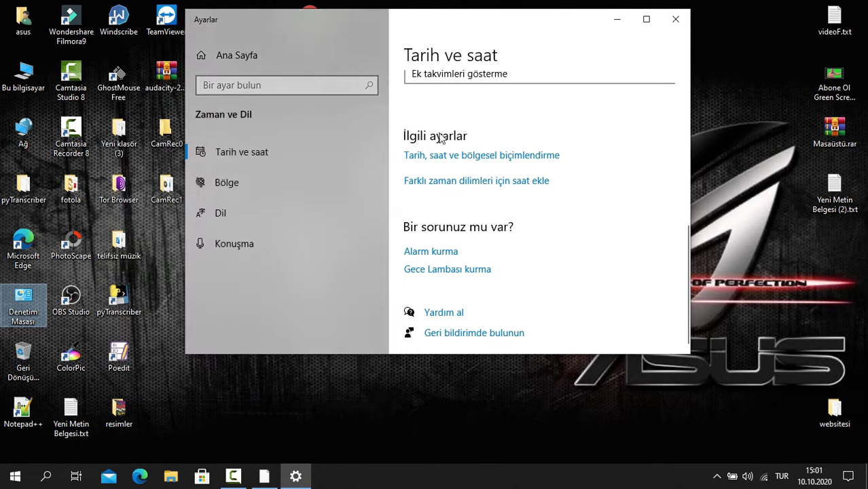
- Review the manual date and time values in the Tarihi ve saati değiştir dialog and cancel it
scroll(525, 168, "up", 3)
scroll(477, 201, "up", 4)
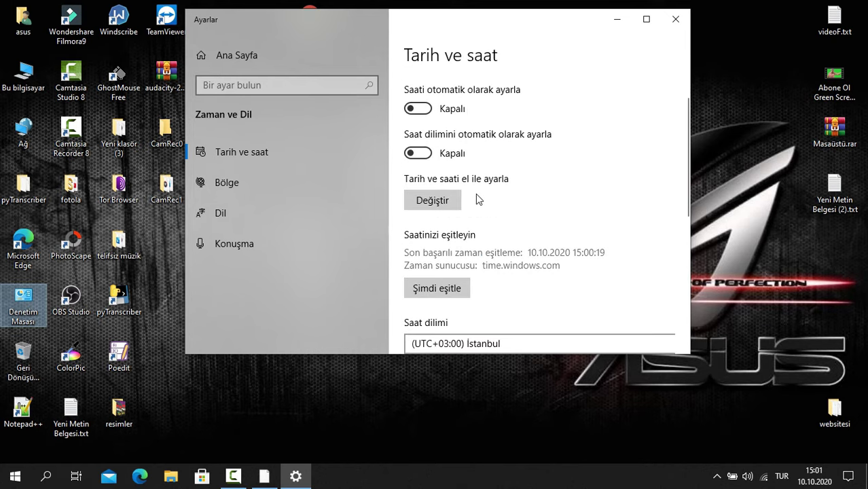
left_click(416, 206)
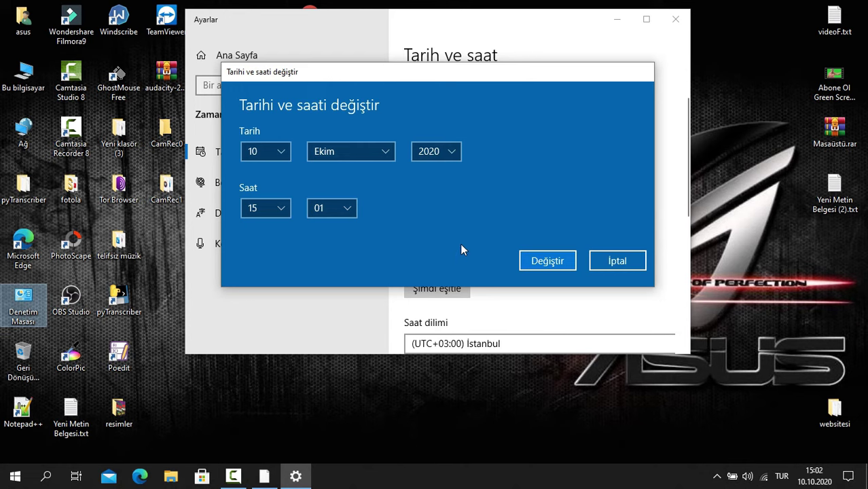
left_click(634, 259)
- Turn on Saati otomatik olarak ayarla and close the Ayarlar window
scroll(635, 251, "up", 2)
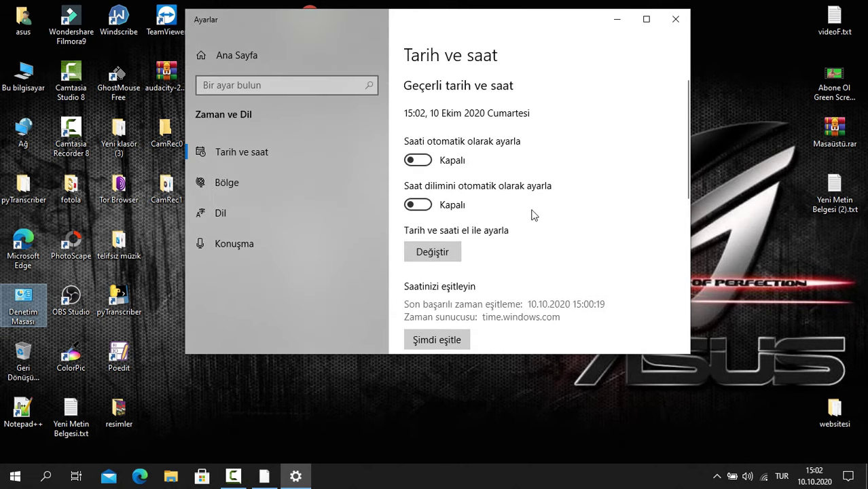
left_click(426, 161)
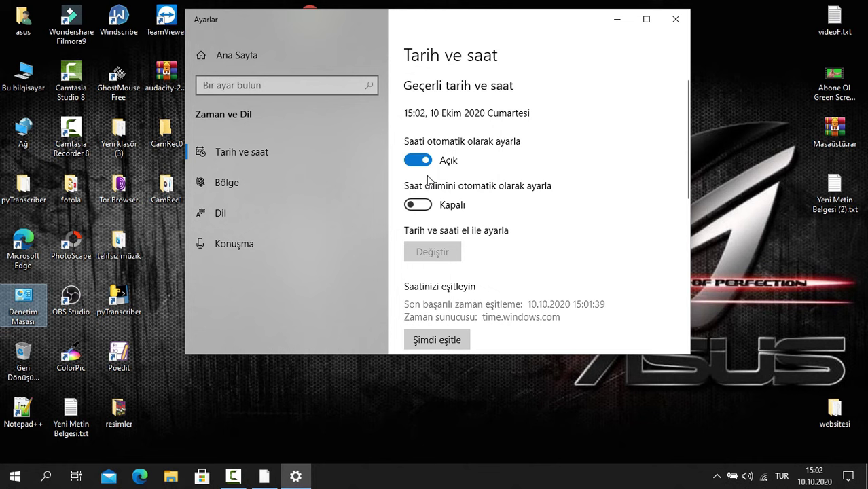
left_click(676, 20)
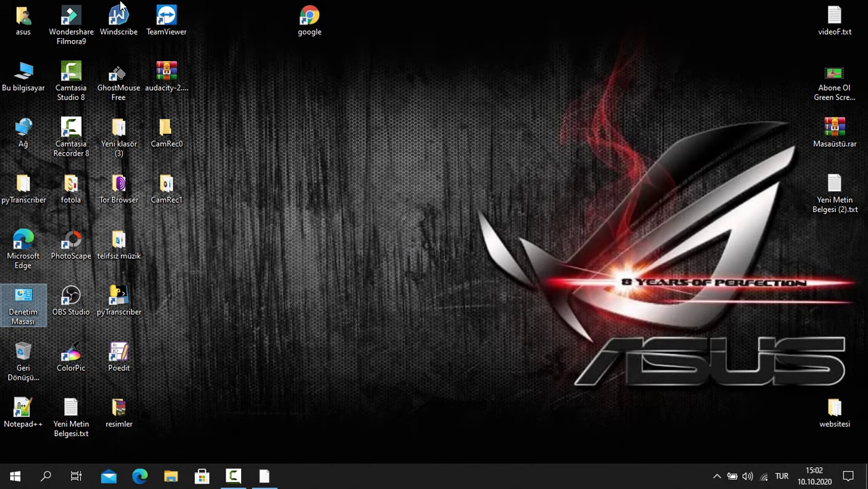
- Open Google Chrome and remove the Browsec VPN extension from the browser
double_click(309, 19)
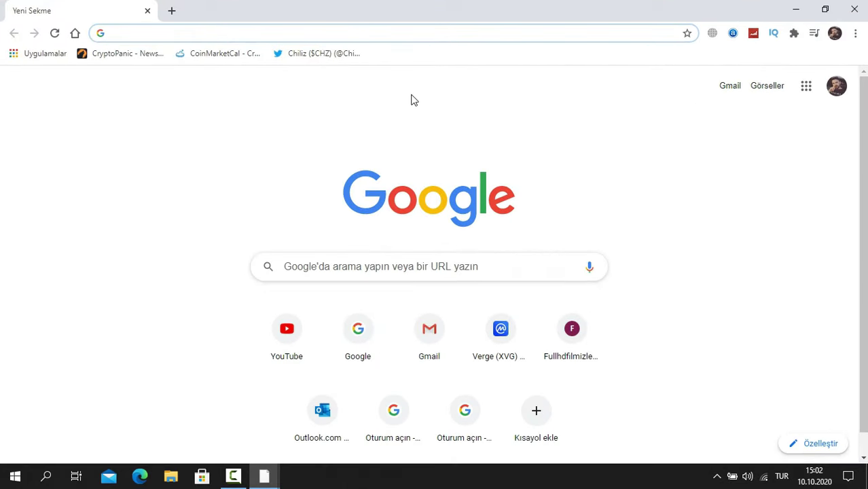
right_click(711, 37)
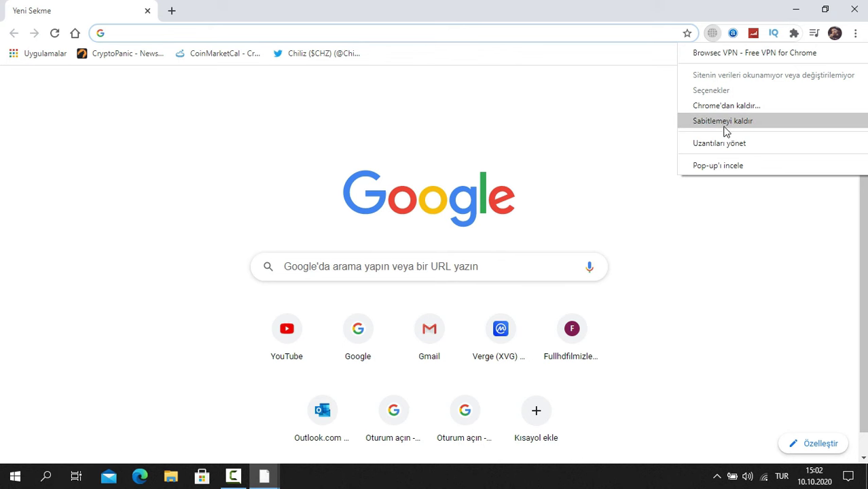
left_click(727, 106)
left_click(682, 122)
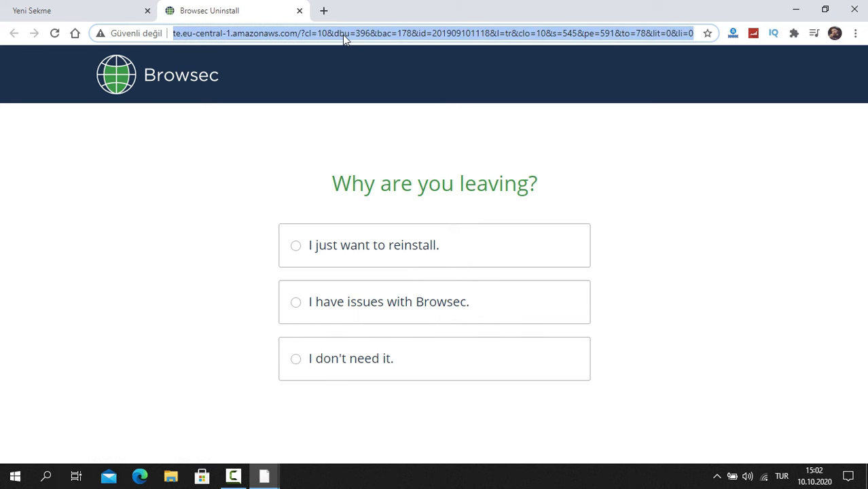
- Search Google for browsec and open the Browsec VPN - Free VPN for Chrome page in the Chrome Web Store
type("brow")
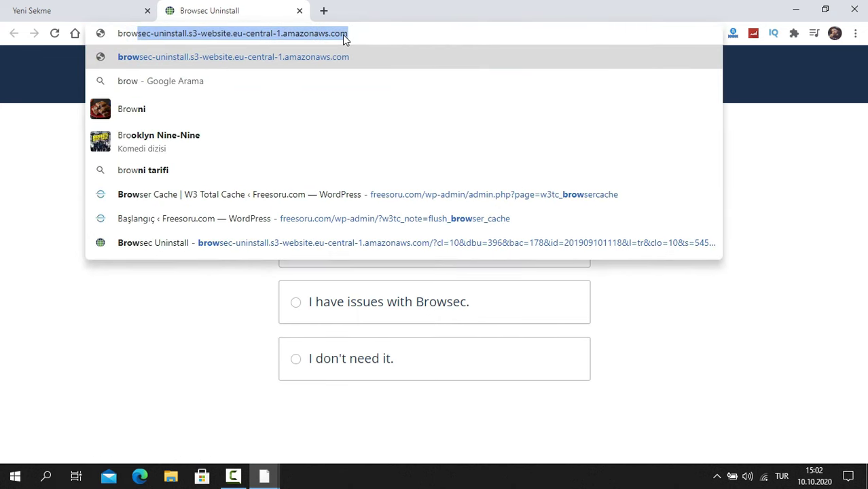
type("sec")
key("Return")
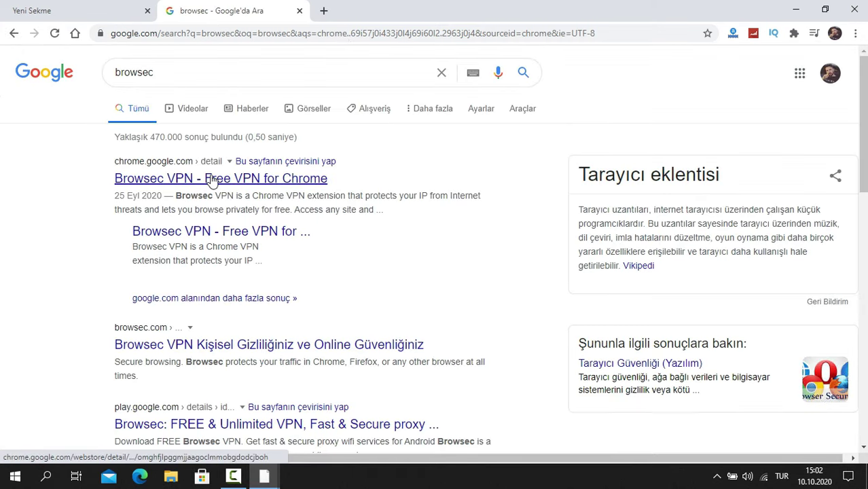
left_click(211, 180)
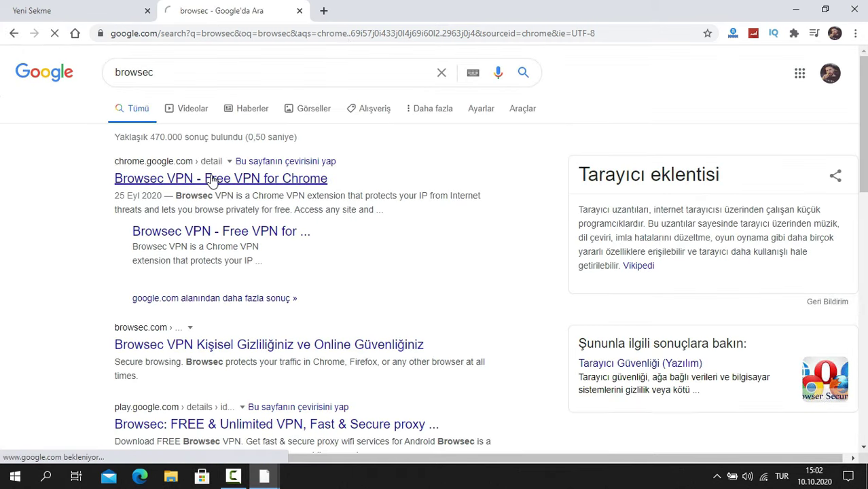